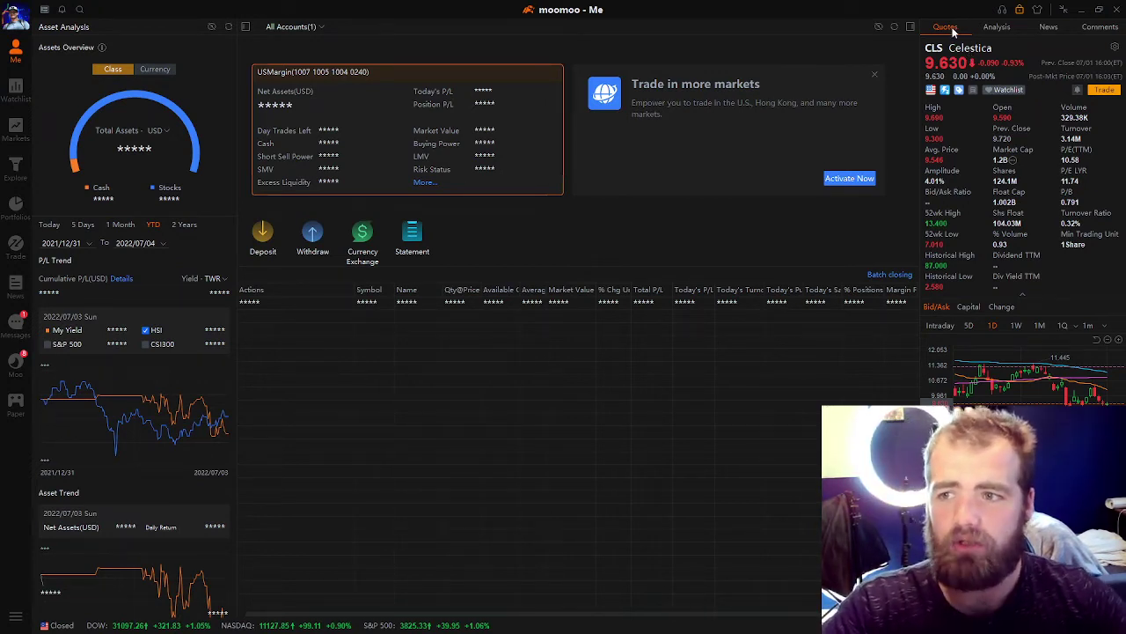
Browse CLS's Analysis, News and Comments, return to Quotes, then open the Watchlist chart.
{"action": "left_click", "coordinate": [997, 26]}
{"action": "left_click", "coordinate": [1048, 26]}
{"action": "left_click", "coordinate": [1100, 26]}
{"action": "left_click", "coordinate": [945, 26]}
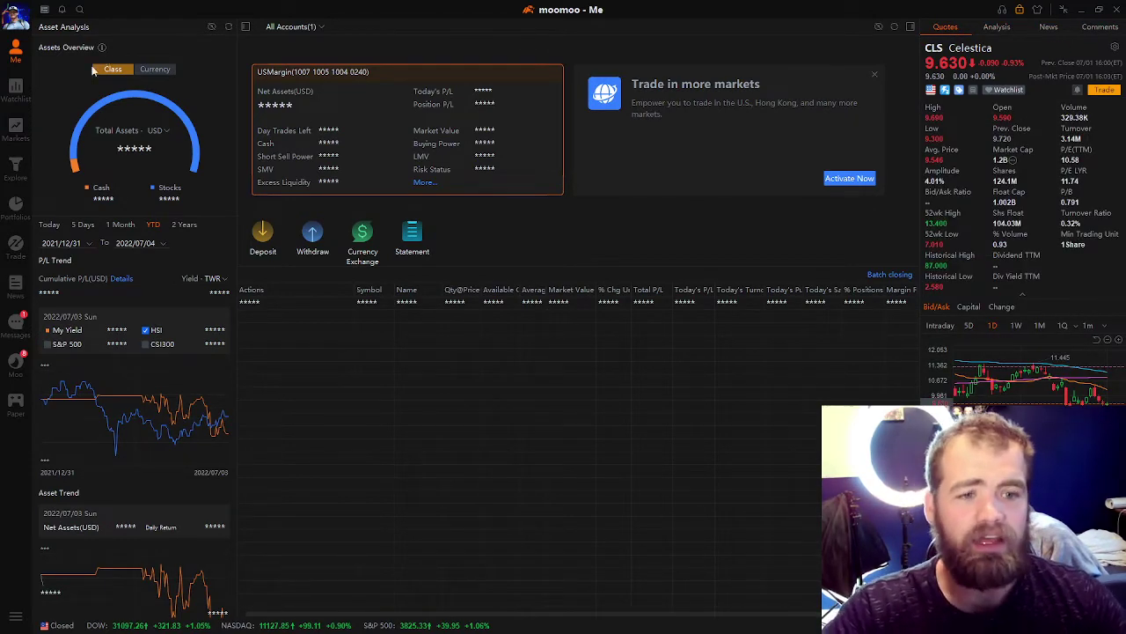
{"action": "scroll", "coordinate": [92, 347], "scroll_direction": "down", "scroll_amount": 2}
{"action": "scroll", "coordinate": [106, 338], "scroll_direction": "up", "scroll_amount": 2}
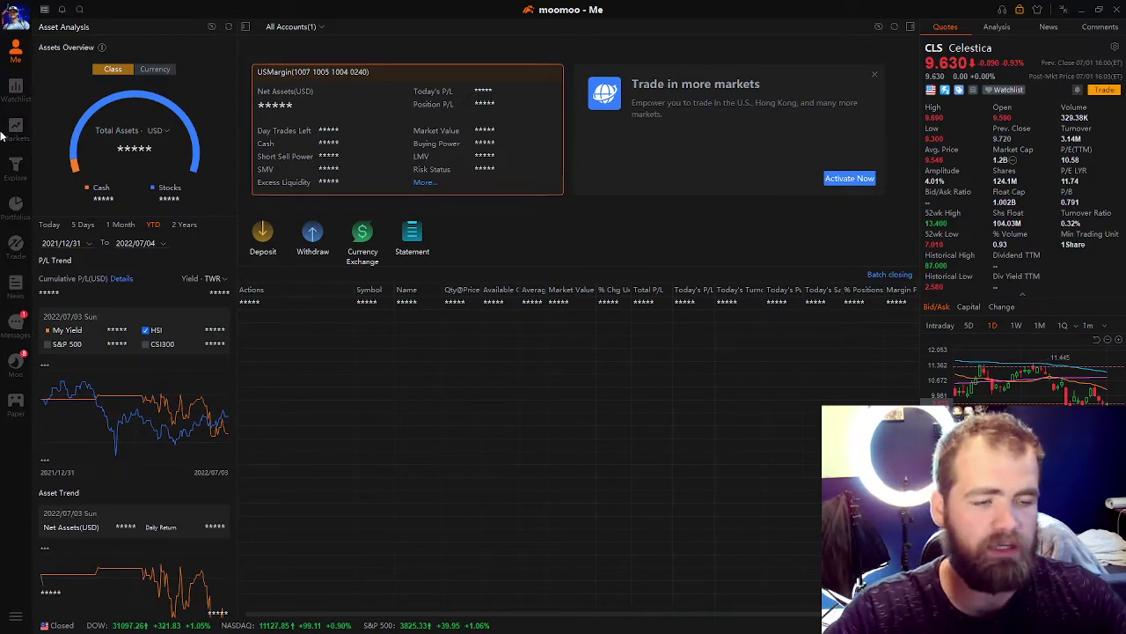
{"action": "left_click", "coordinate": [21, 98]}
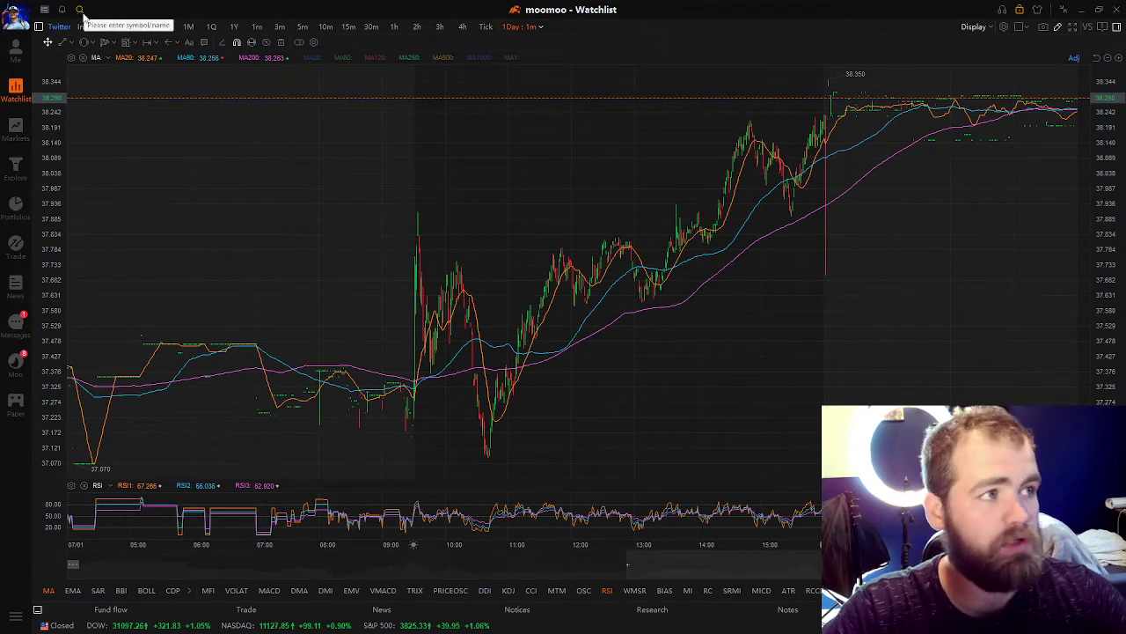
Search for 'tsla' and open the TSLA chart from the results.
{"action": "left_click", "coordinate": [79, 10]}
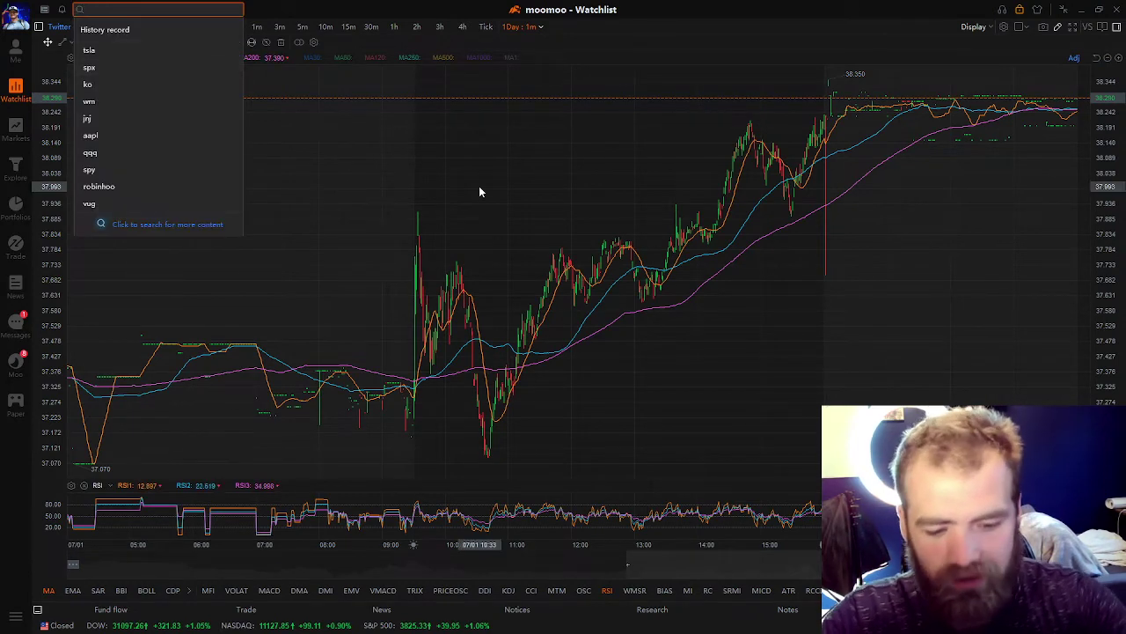
{"action": "type", "text": "tsla"}
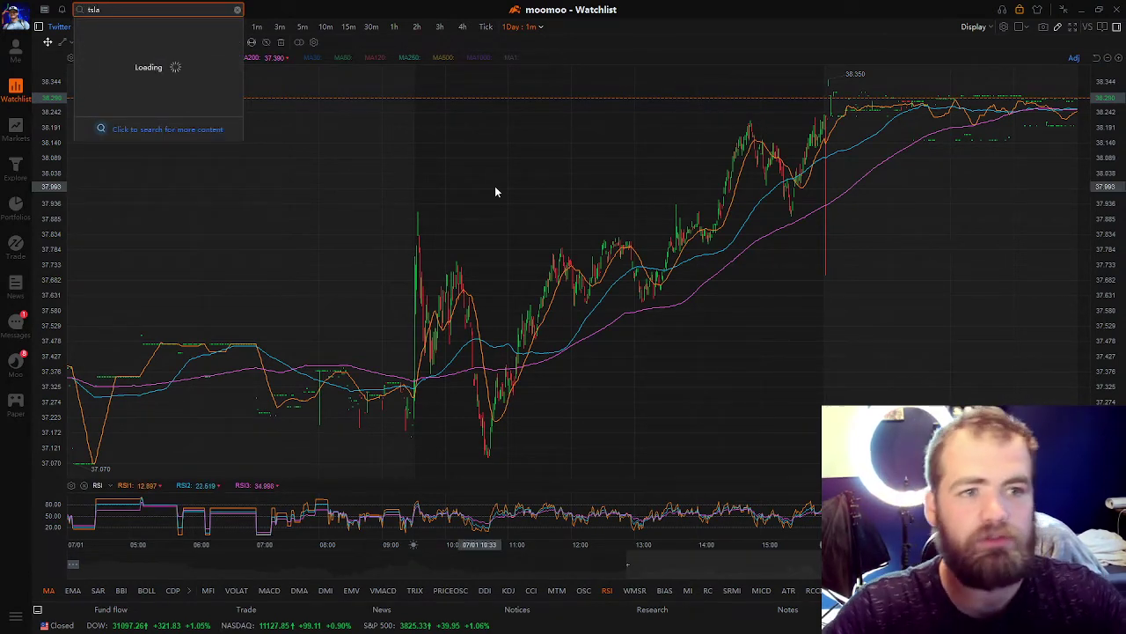
{"action": "left_click", "coordinate": [180, 42]}
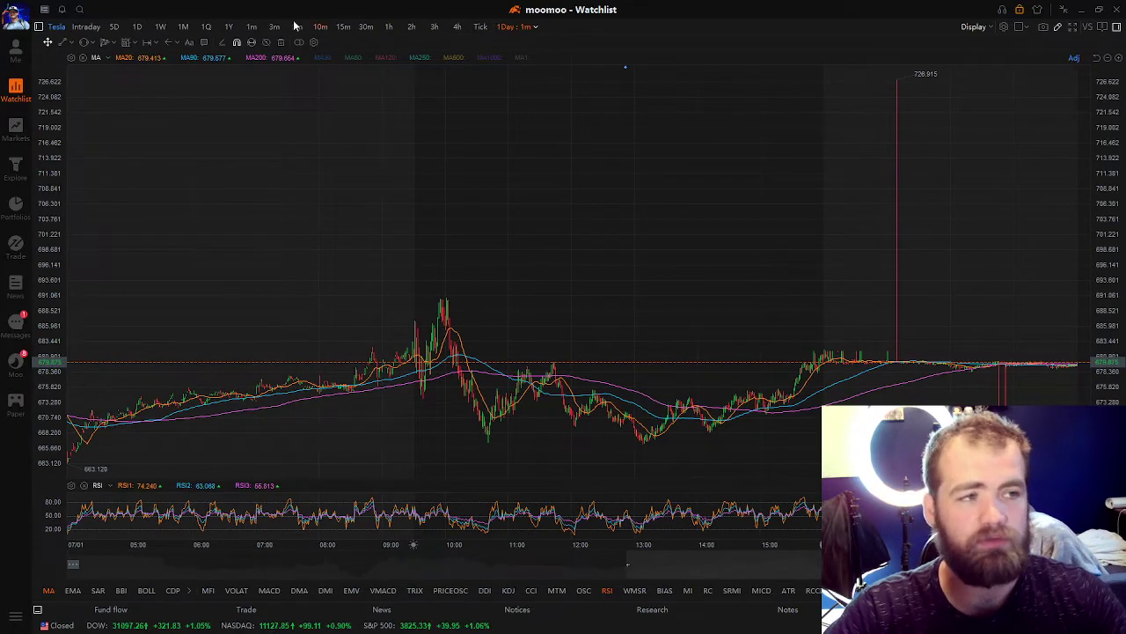
Cycle Tesla's chart through 5D, 1D, 1W, 1M, 1Q, 1Y, 1m and 3m, then check the time-range list.
{"action": "left_click", "coordinate": [115, 27]}
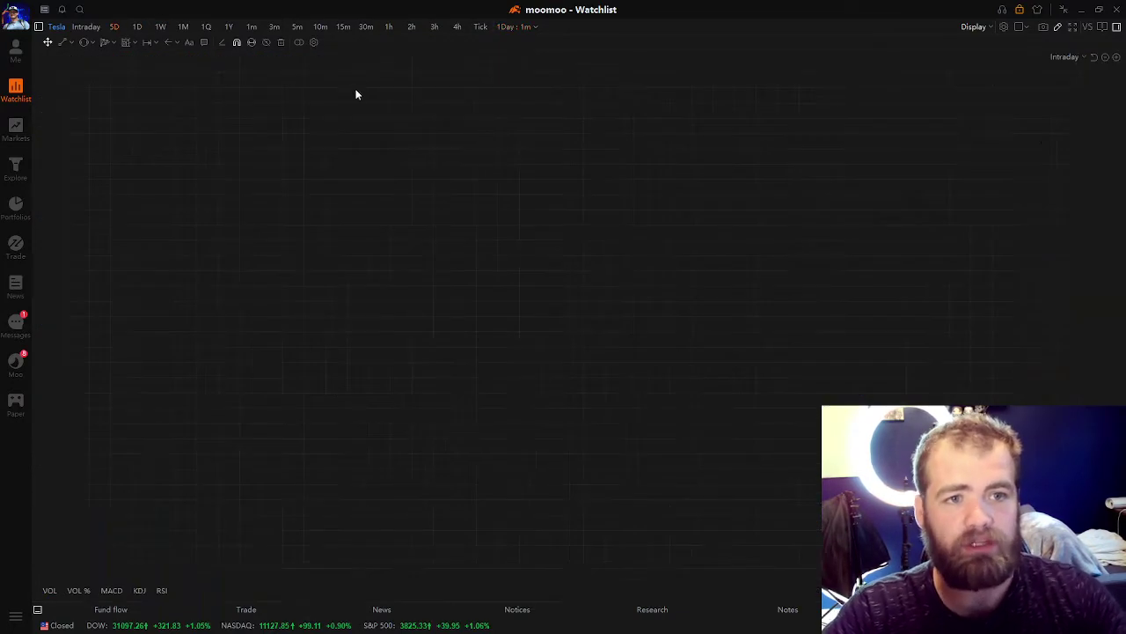
{"action": "left_click", "coordinate": [137, 28]}
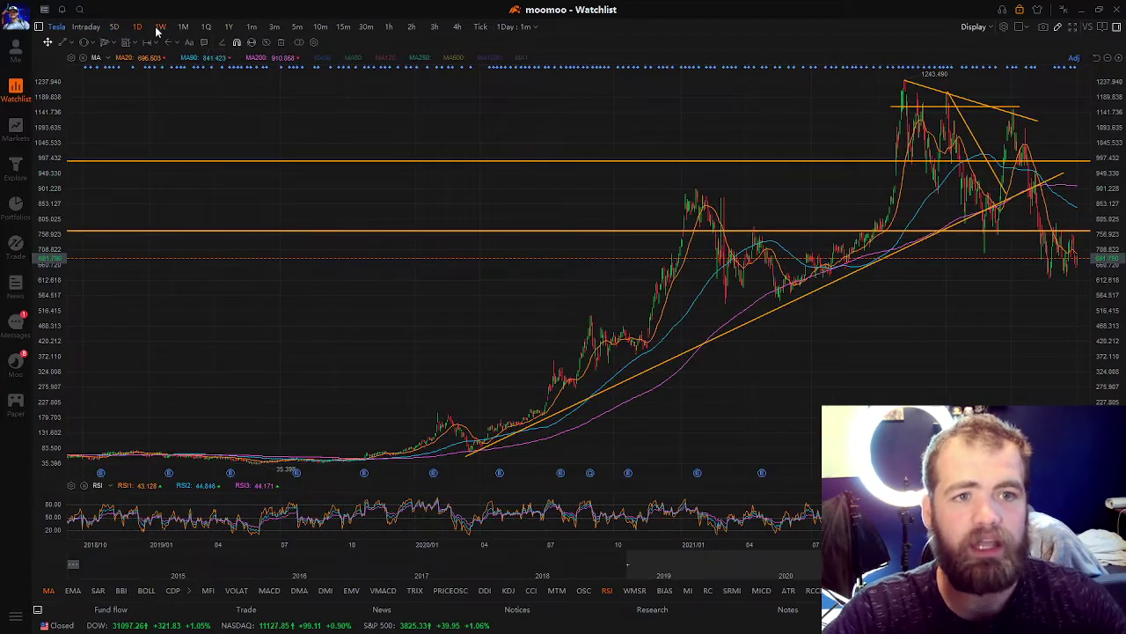
{"action": "left_click", "coordinate": [160, 28]}
{"action": "left_click", "coordinate": [184, 27]}
{"action": "left_click", "coordinate": [205, 27]}
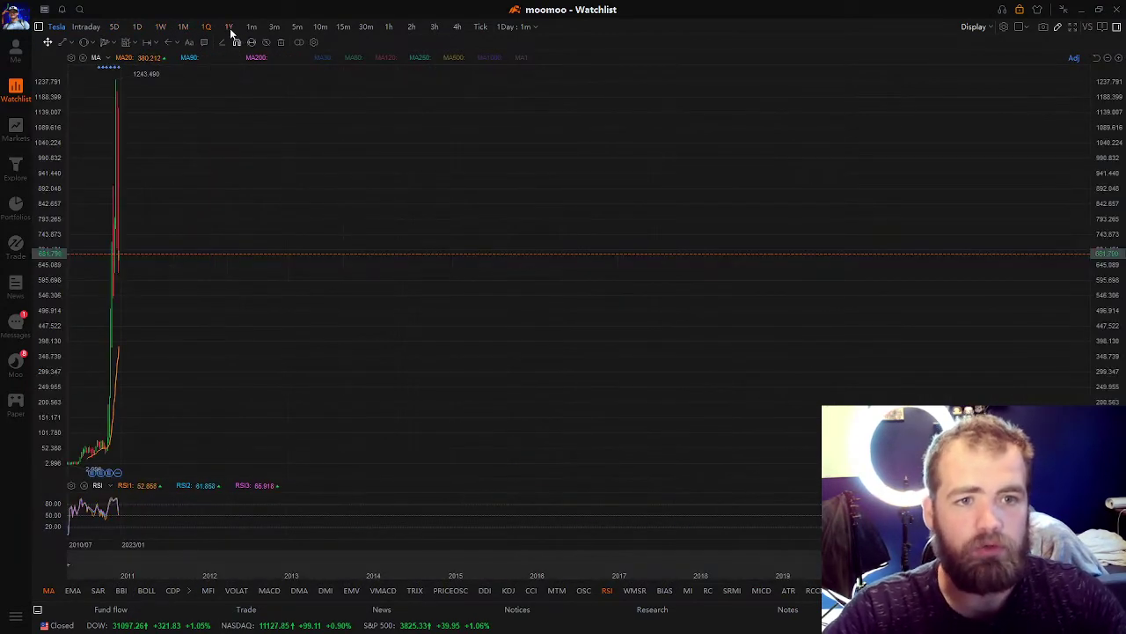
{"action": "left_click", "coordinate": [229, 27]}
{"action": "left_click", "coordinate": [252, 27]}
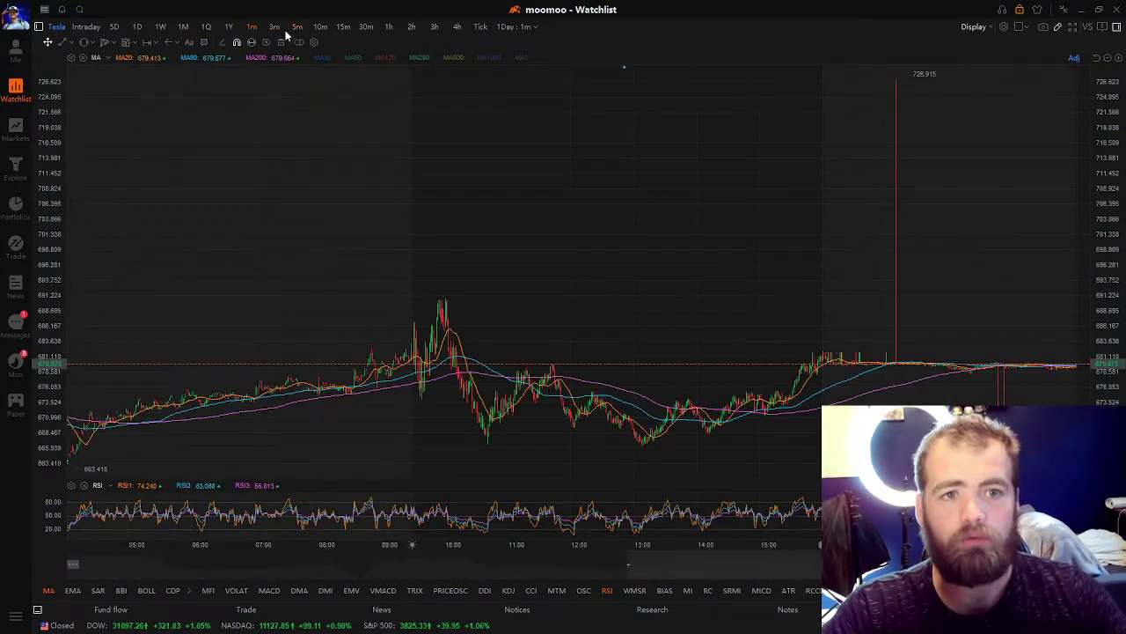
{"action": "left_click", "coordinate": [276, 27]}
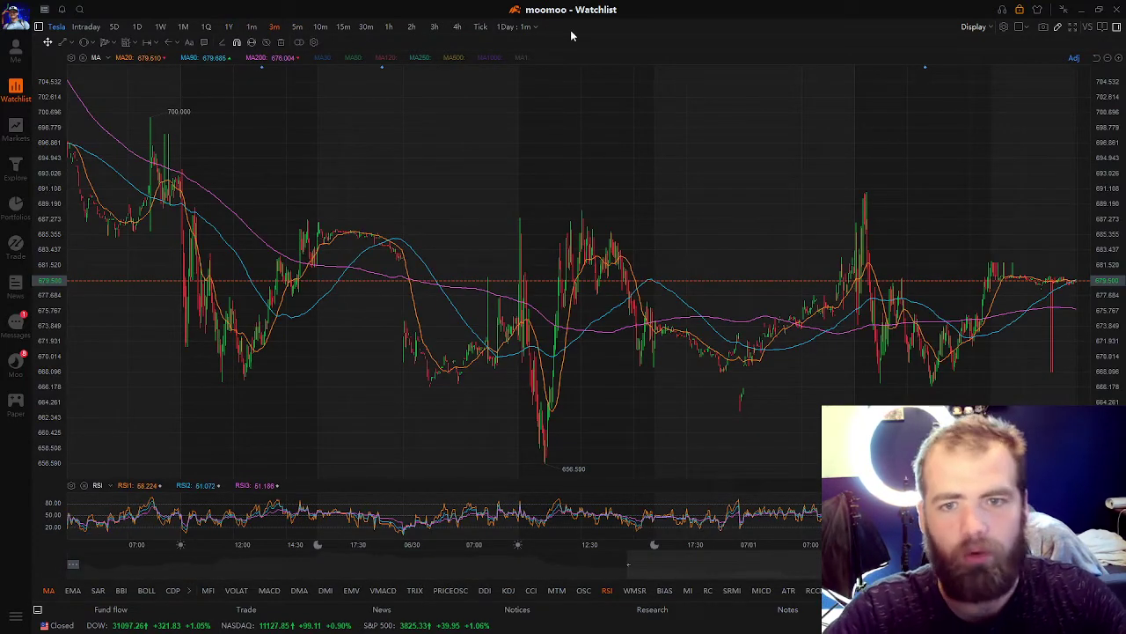
{"action": "left_click", "coordinate": [534, 28]}
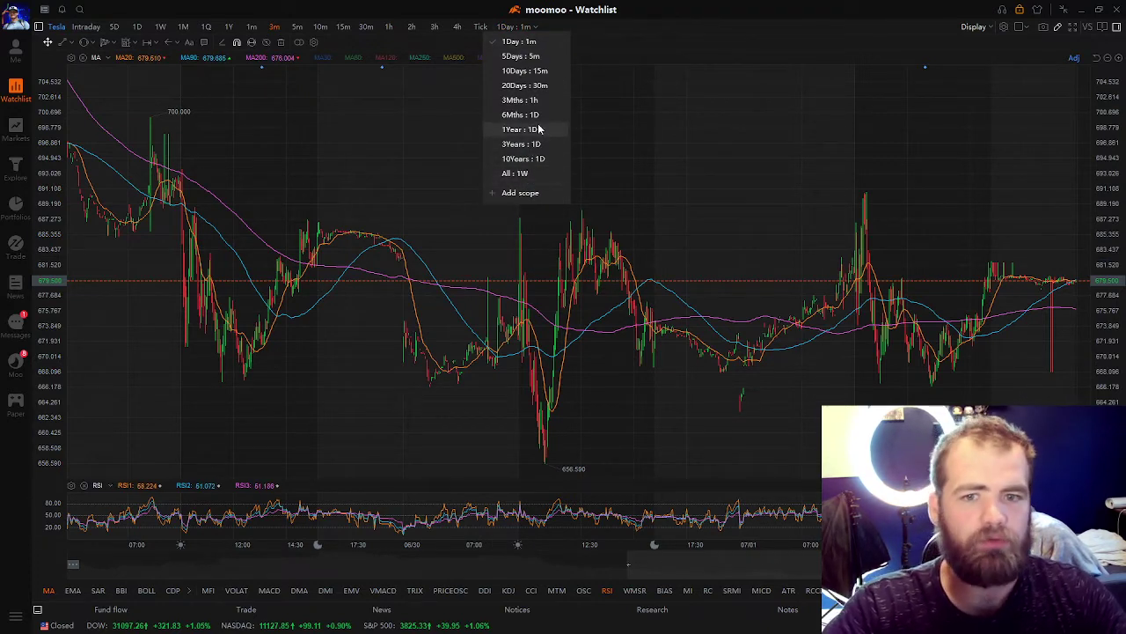
{"action": "left_click", "coordinate": [870, 44]}
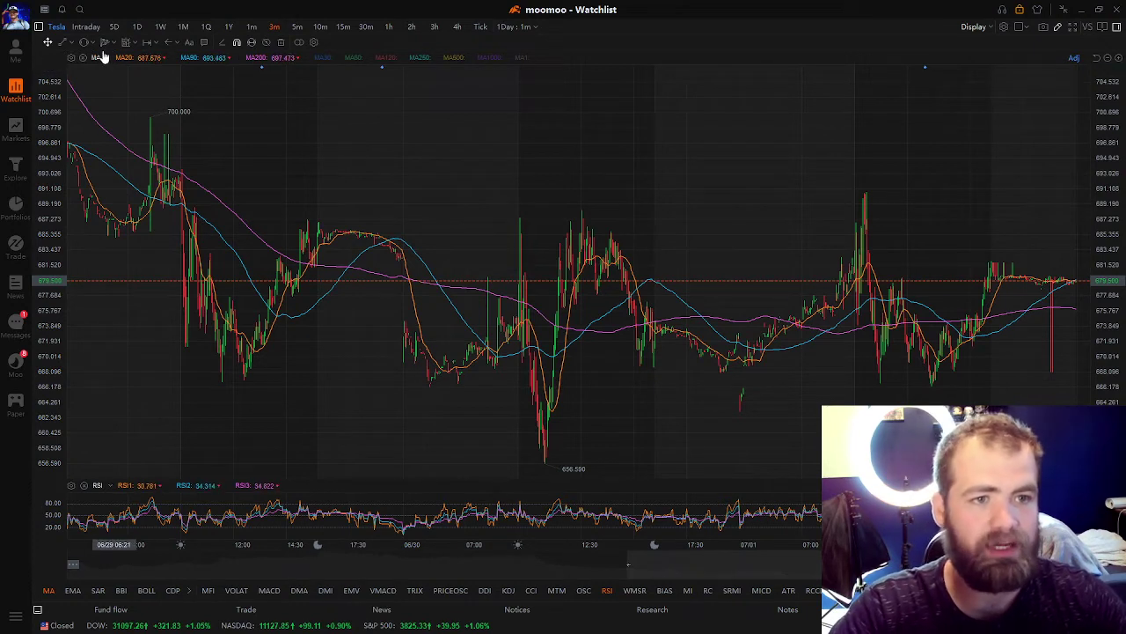
Draw a horizontal line segment across the mid-chart high toward the later peak.
{"action": "left_click", "coordinate": [61, 42]}
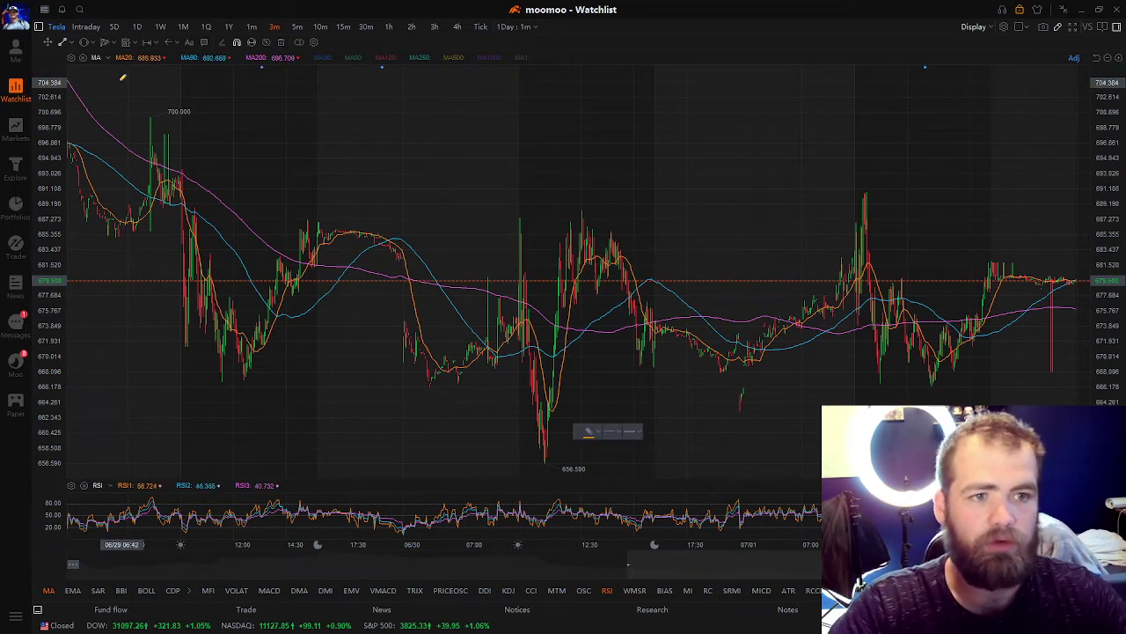
{"action": "left_click", "coordinate": [74, 48]}
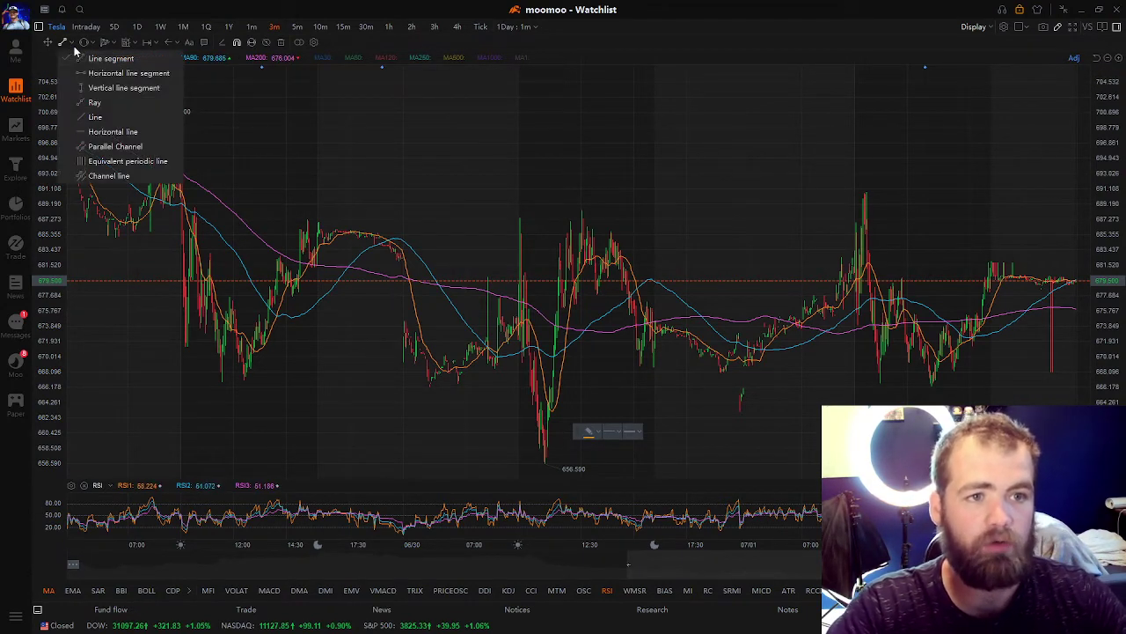
{"action": "left_click", "coordinate": [114, 73]}
{"action": "left_click", "coordinate": [590, 225]}
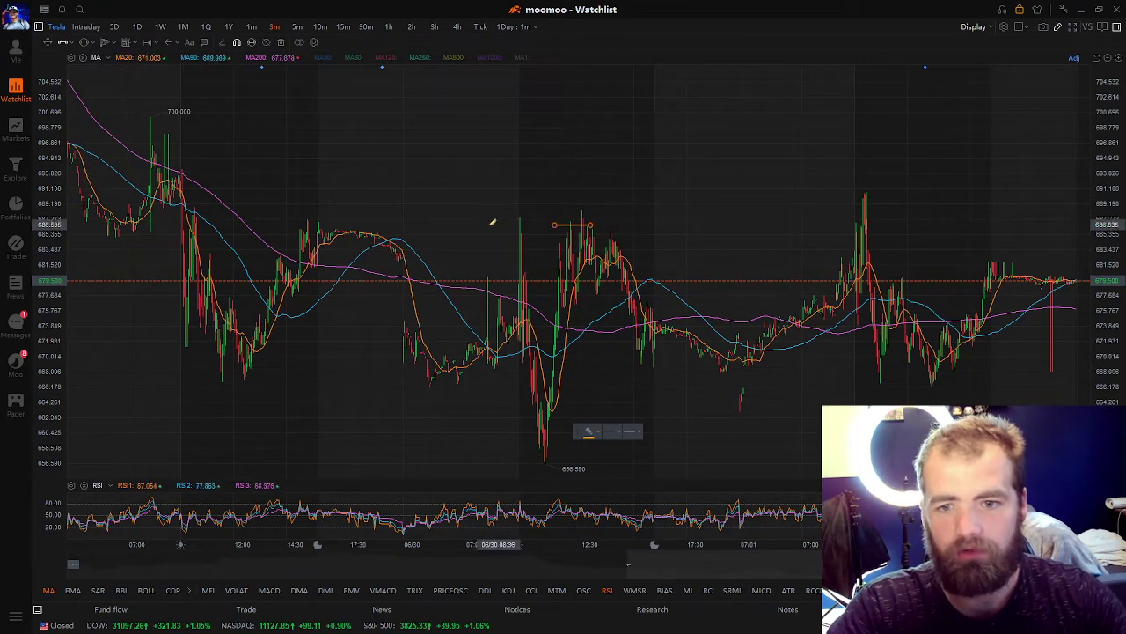
{"action": "left_click", "coordinate": [977, 226]}
{"action": "left_click", "coordinate": [1018, 225]}
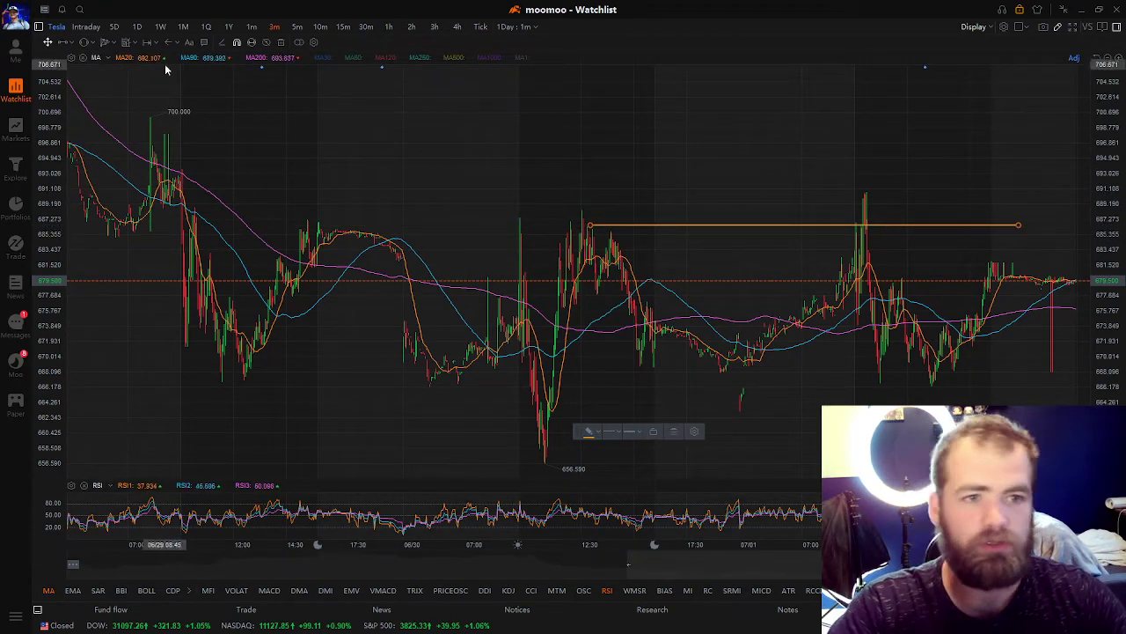
Draw a falling trend line segment from the 700 high to the recent highs.
{"action": "left_click", "coordinate": [76, 50]}
{"action": "left_click", "coordinate": [111, 58]}
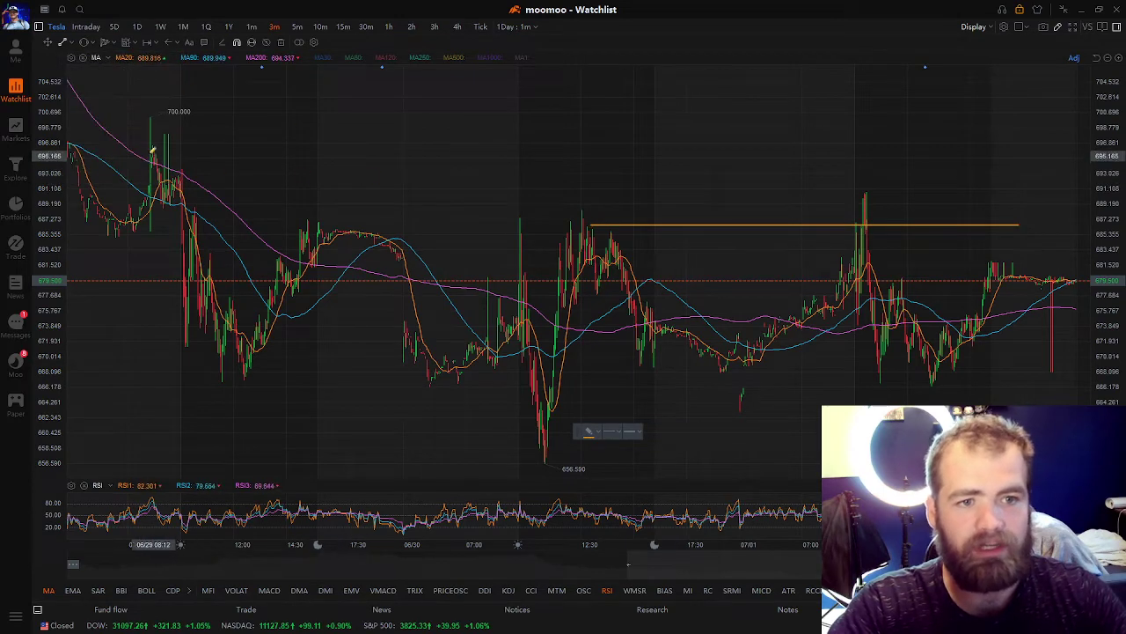
{"action": "left_click", "coordinate": [153, 133]}
{"action": "left_click", "coordinate": [1040, 265]}
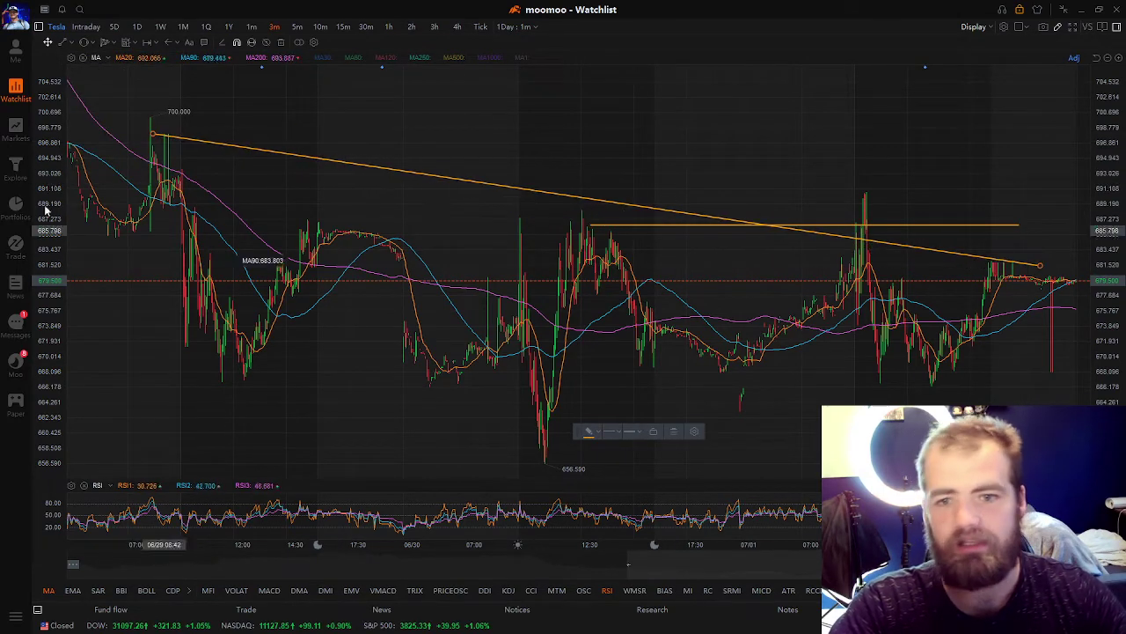
Place a full horizontal support line at about 666.2.
{"action": "left_click", "coordinate": [74, 47]}
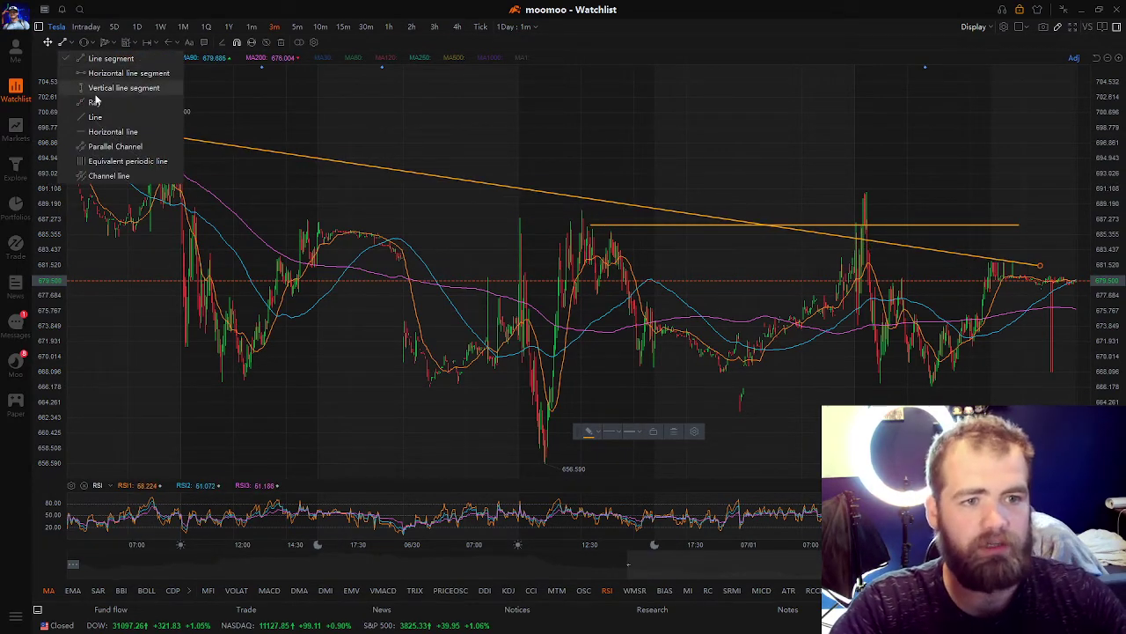
{"action": "left_click", "coordinate": [114, 132]}
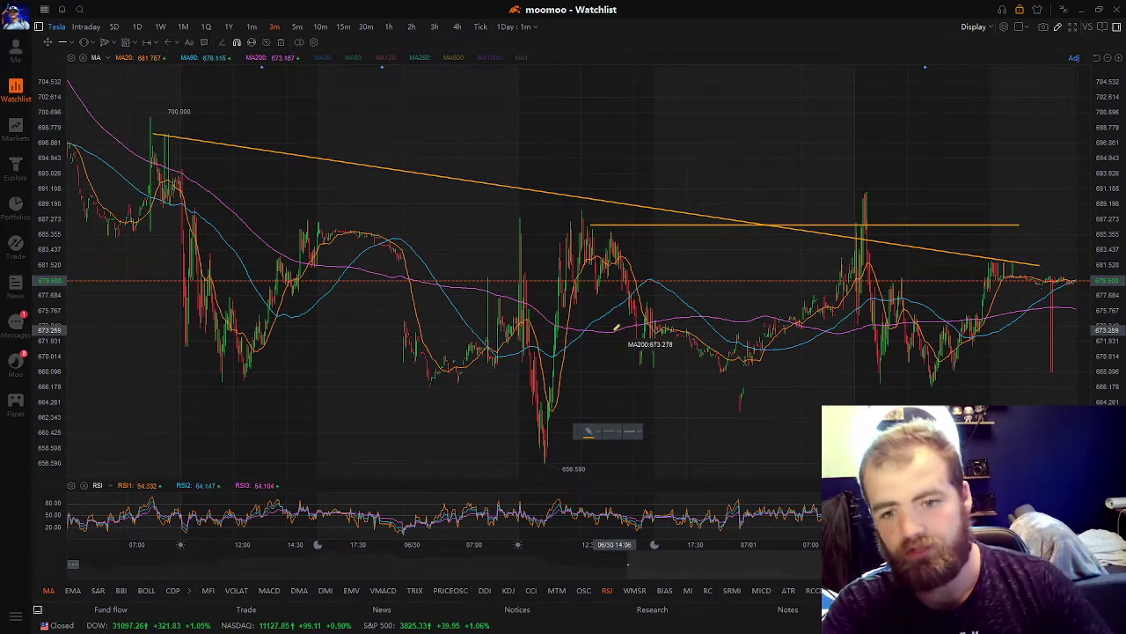
{"action": "left_click", "coordinate": [429, 385]}
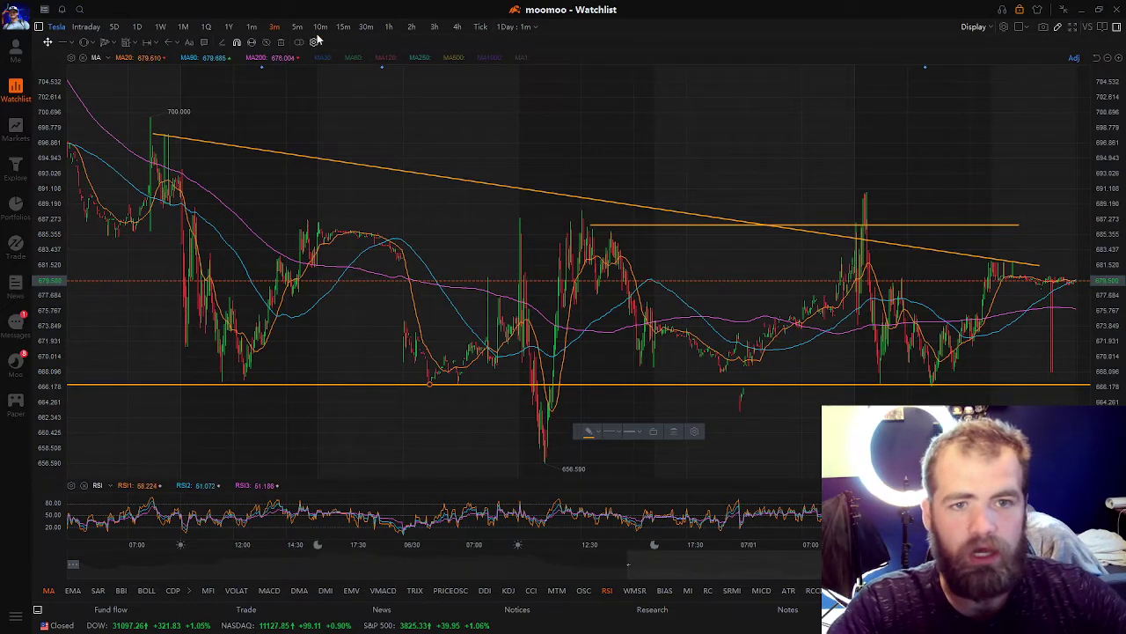
Delete all drawn lines and drag the time axis back to show history from 06/27.
{"action": "left_click", "coordinate": [282, 44]}
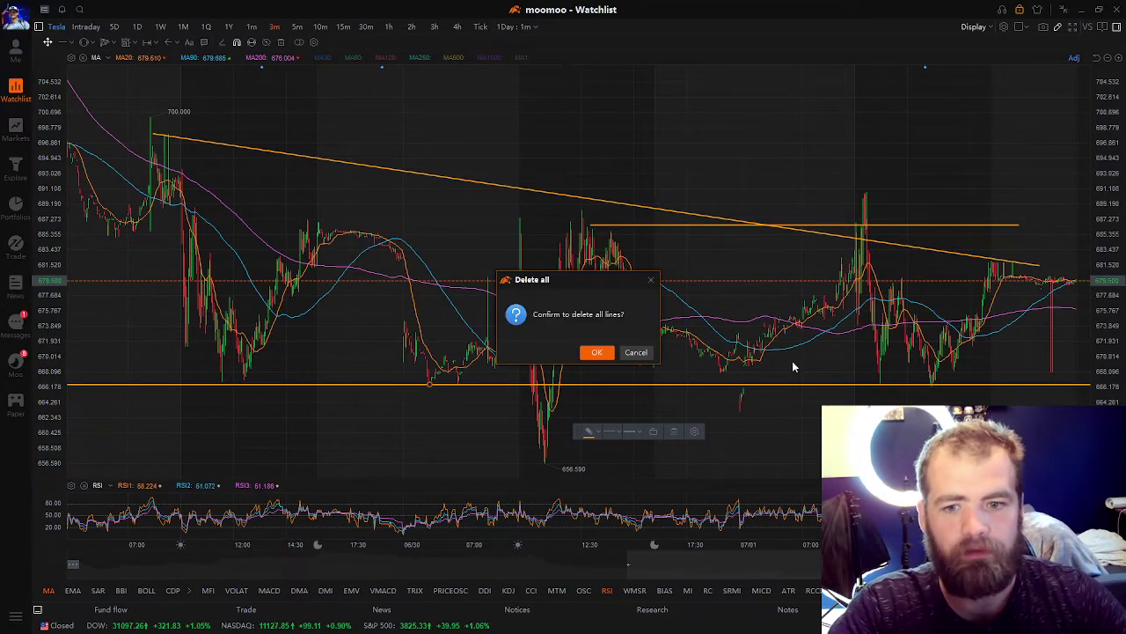
{"action": "left_click", "coordinate": [596, 348]}
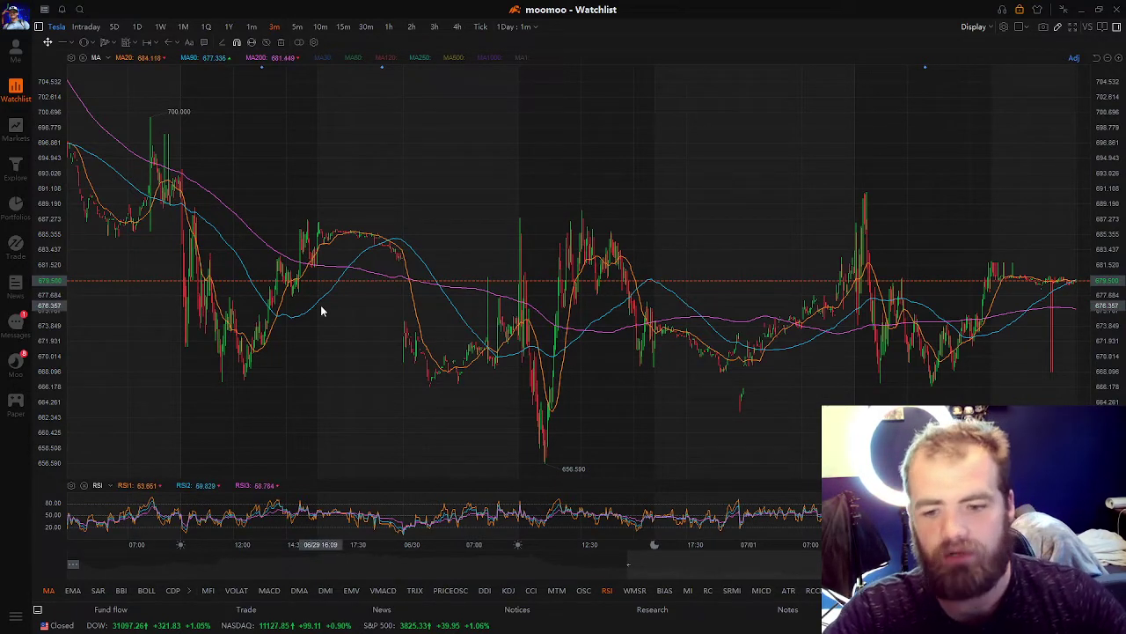
{"action": "left_click_drag", "start_coordinate": [626, 566], "coordinate": [267, 574]}
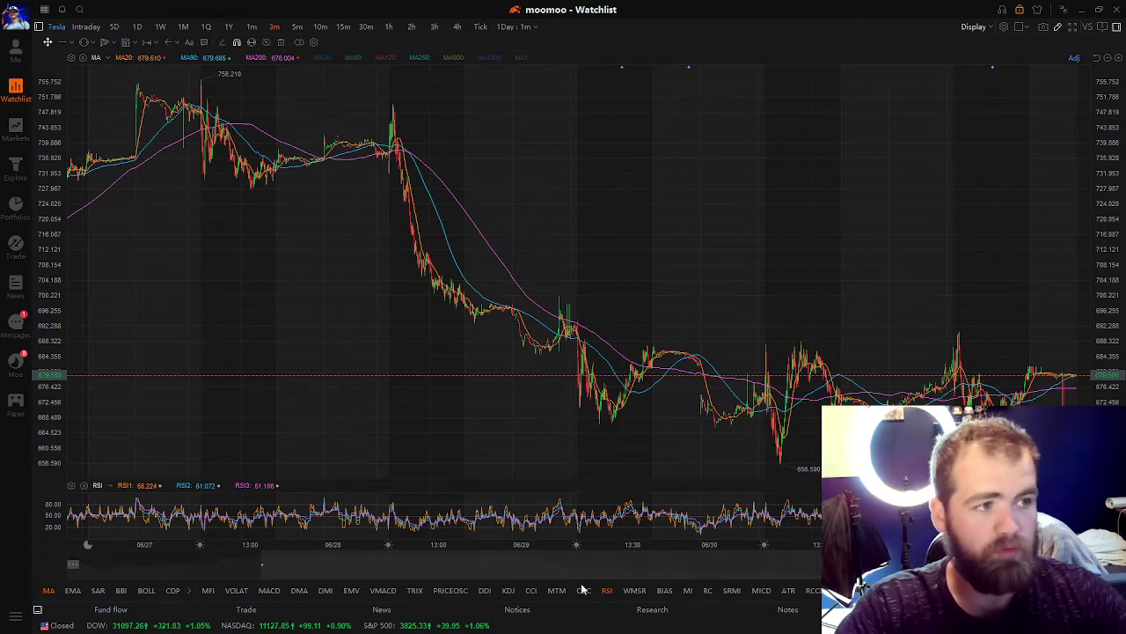
Toggle the EMA lines on and off several times, then add and remove a CCI pane.
{"action": "left_click", "coordinate": [74, 593]}
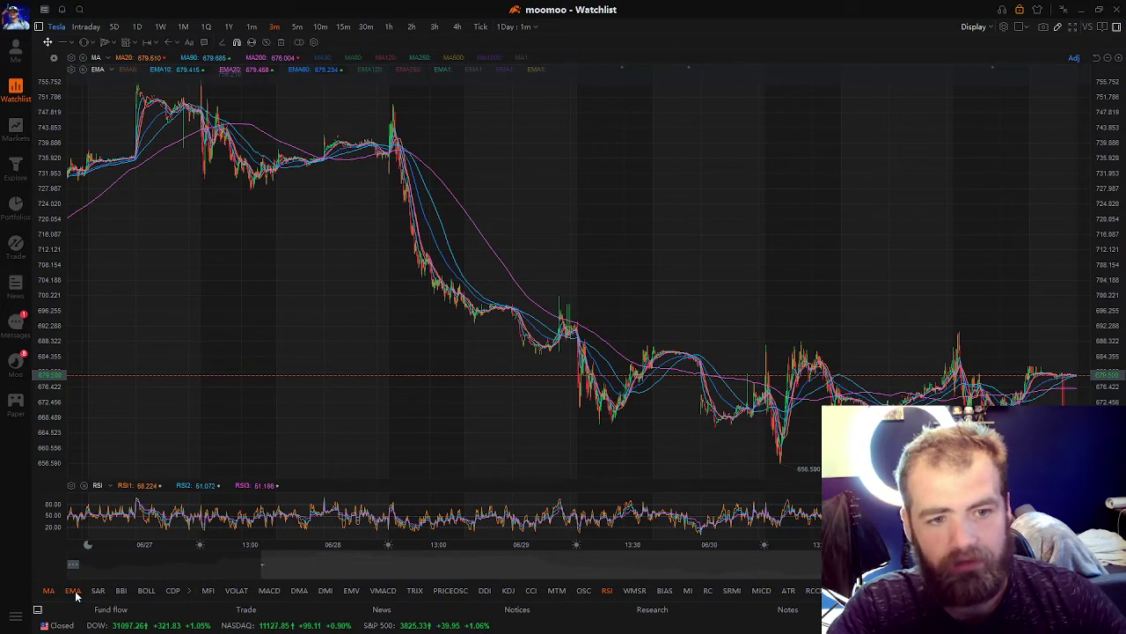
{"action": "left_click", "coordinate": [74, 592]}
{"action": "left_click", "coordinate": [75, 596]}
{"action": "left_click", "coordinate": [76, 596]}
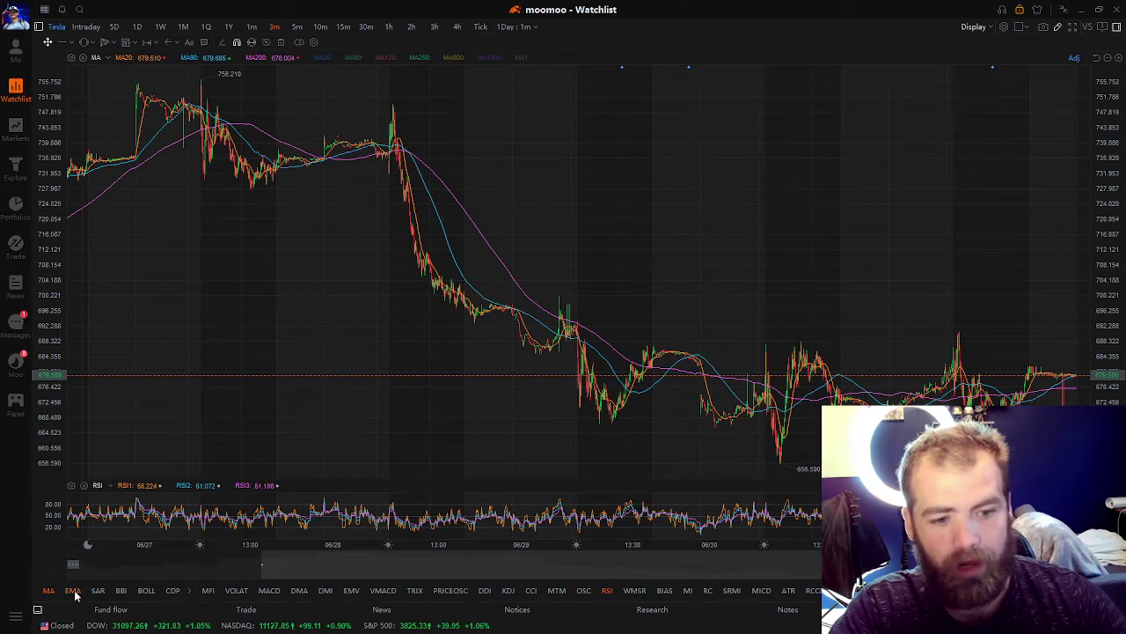
{"action": "left_click", "coordinate": [74, 592]}
{"action": "left_click", "coordinate": [74, 592]}
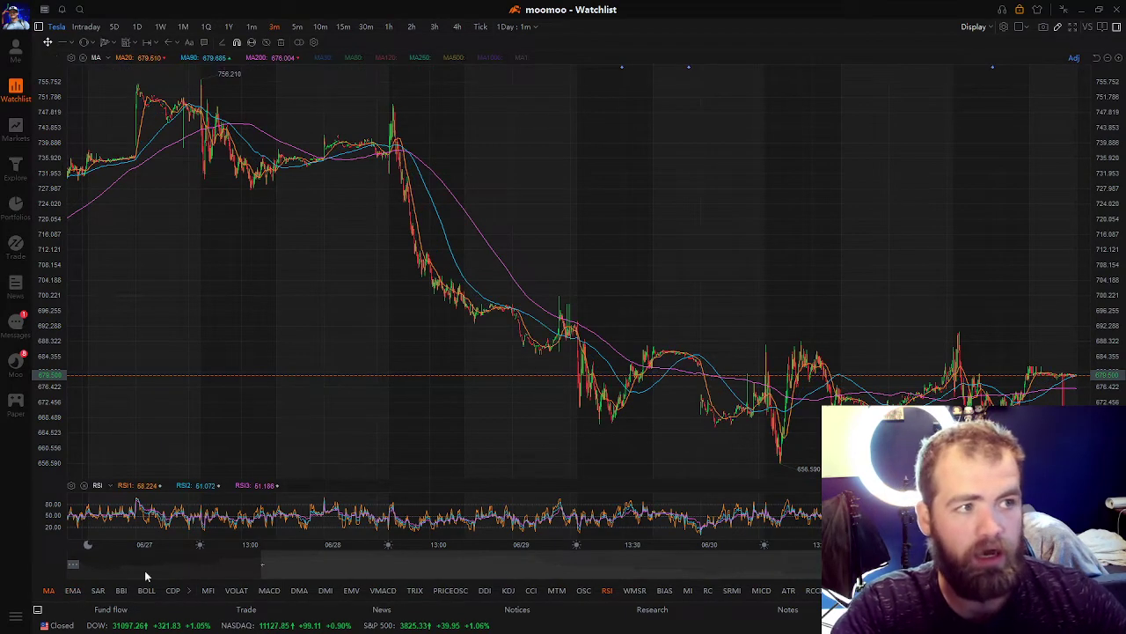
{"action": "left_click", "coordinate": [532, 593]}
{"action": "left_click", "coordinate": [534, 596]}
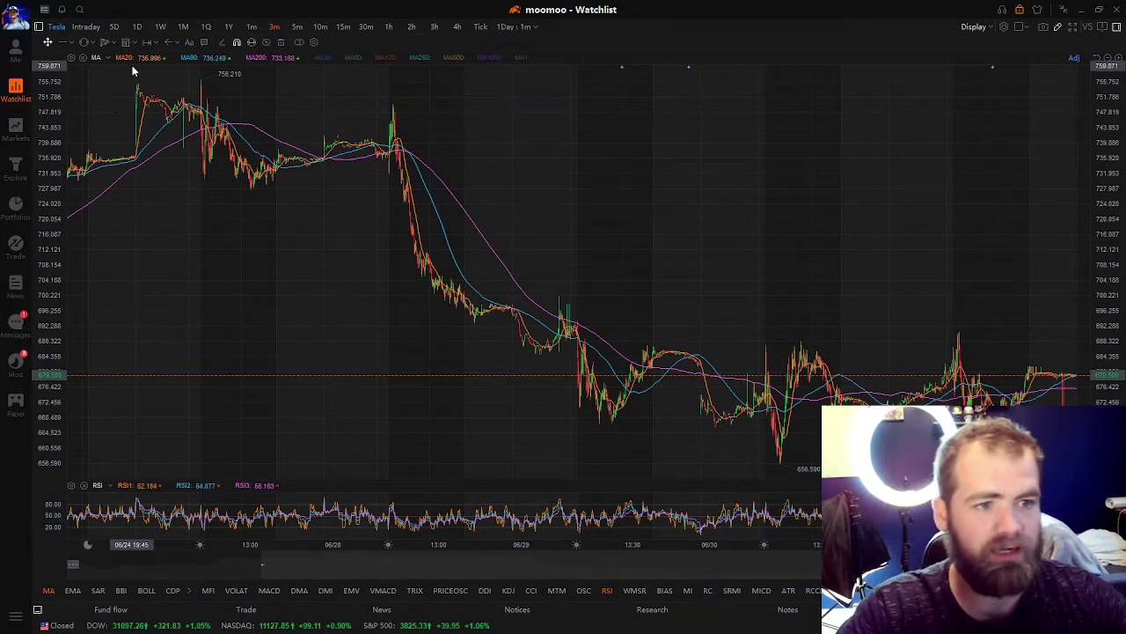
Open Markets and show the All US Stocks list ranked by % change.
{"action": "left_click", "coordinate": [15, 129]}
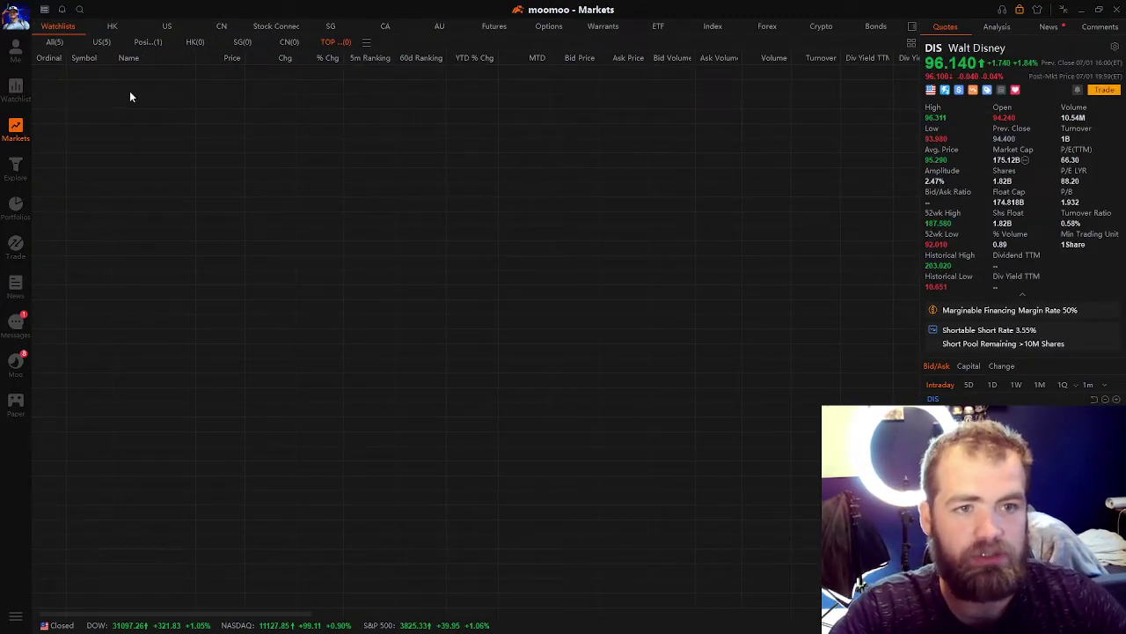
{"action": "left_click", "coordinate": [166, 28]}
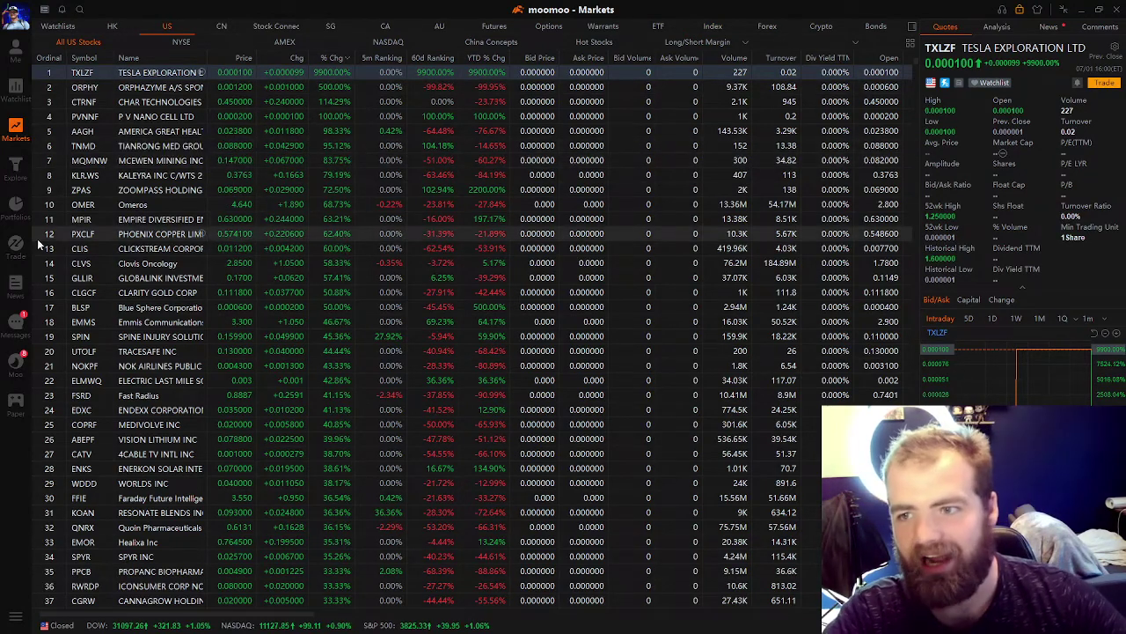
Browse the Screener filters, then run the saved Gappers 101 strategy for 654 matches.
{"action": "left_click", "coordinate": [16, 170]}
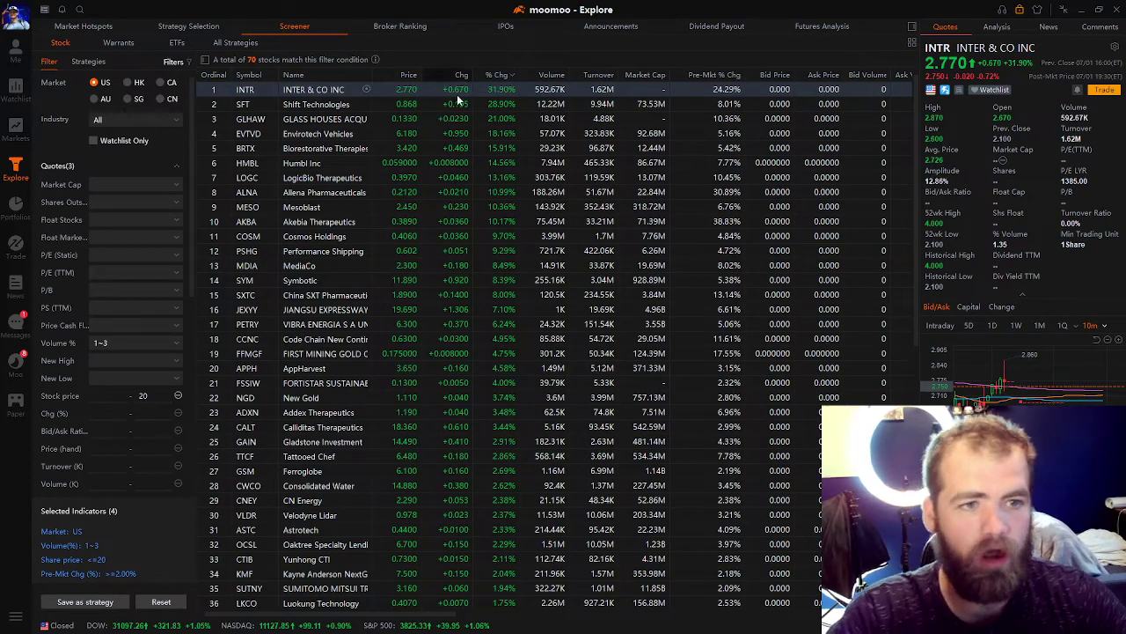
{"action": "scroll", "coordinate": [141, 193], "scroll_direction": "down", "scroll_amount": 5}
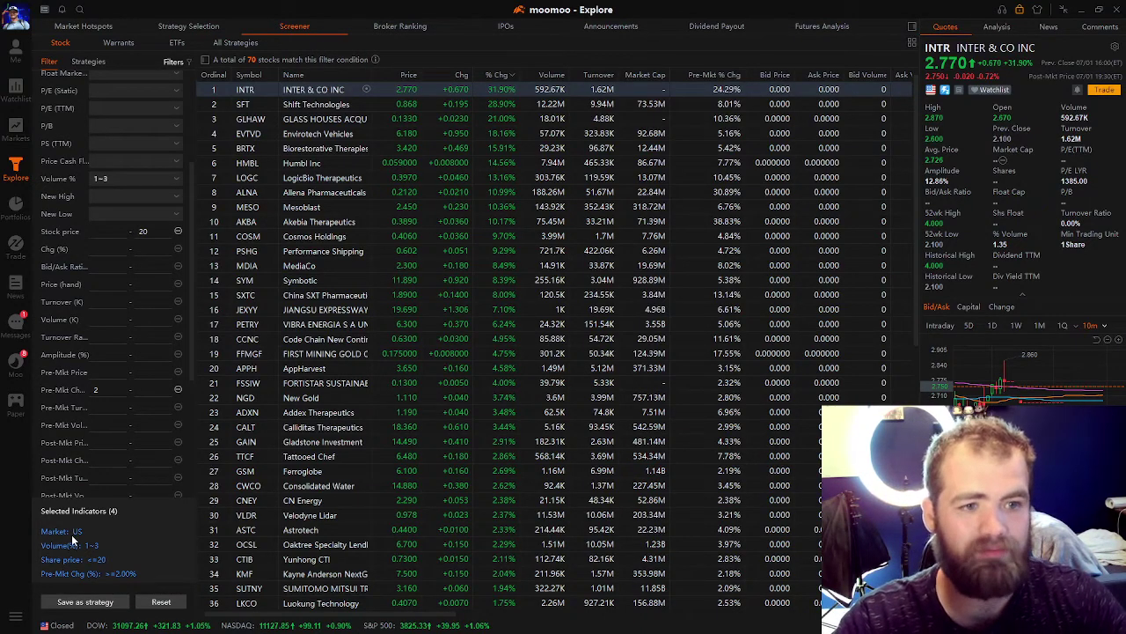
{"action": "scroll", "coordinate": [85, 426], "scroll_direction": "down", "scroll_amount": 5}
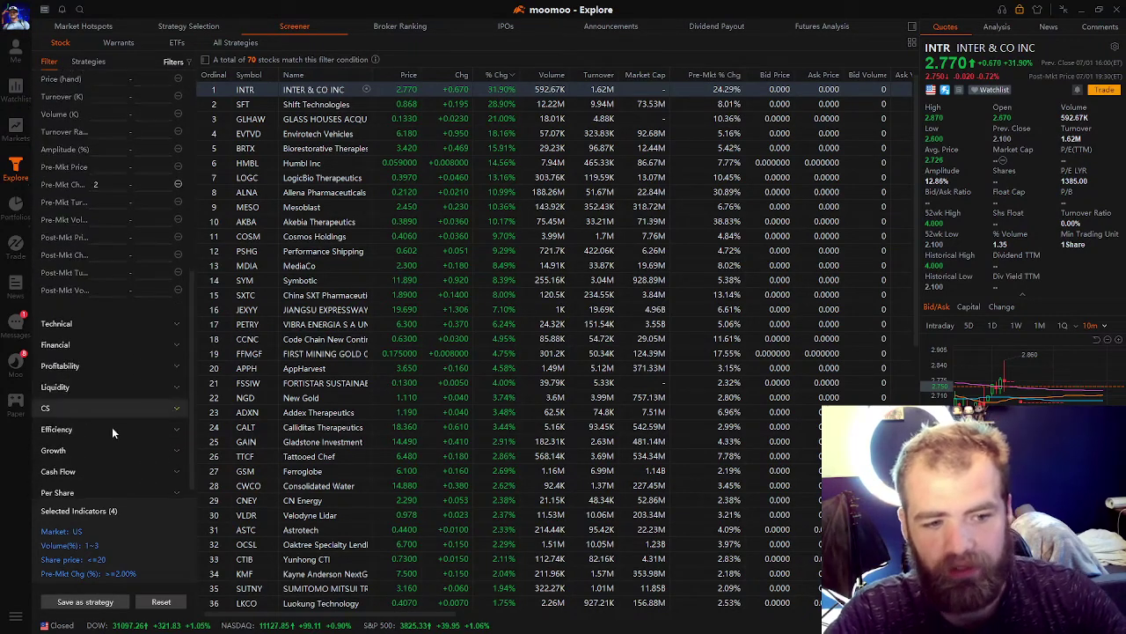
{"action": "left_click", "coordinate": [96, 63]}
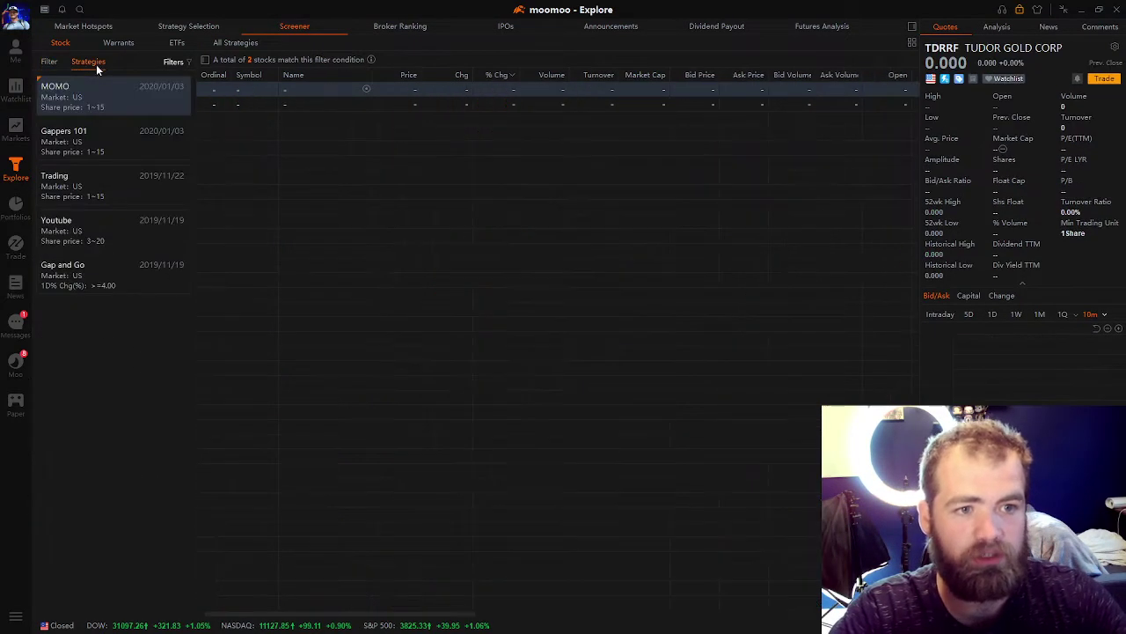
{"action": "left_click", "coordinate": [122, 158]}
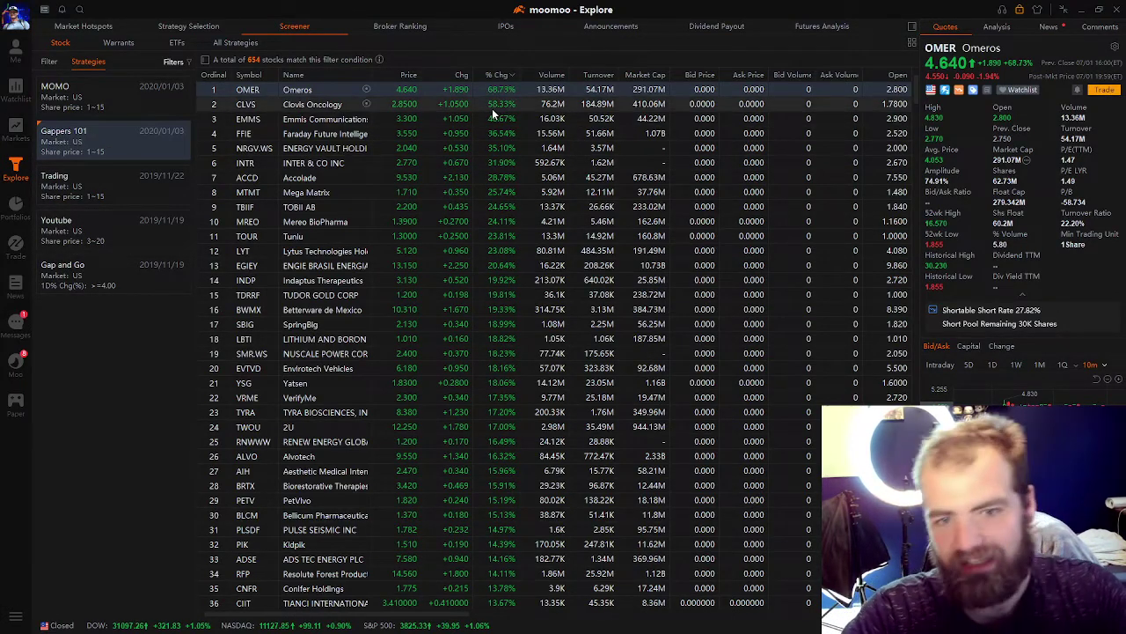
Open the Omeros (OMER) chart from the results and zoom in on late June.
{"action": "double_click", "coordinate": [382, 89]}
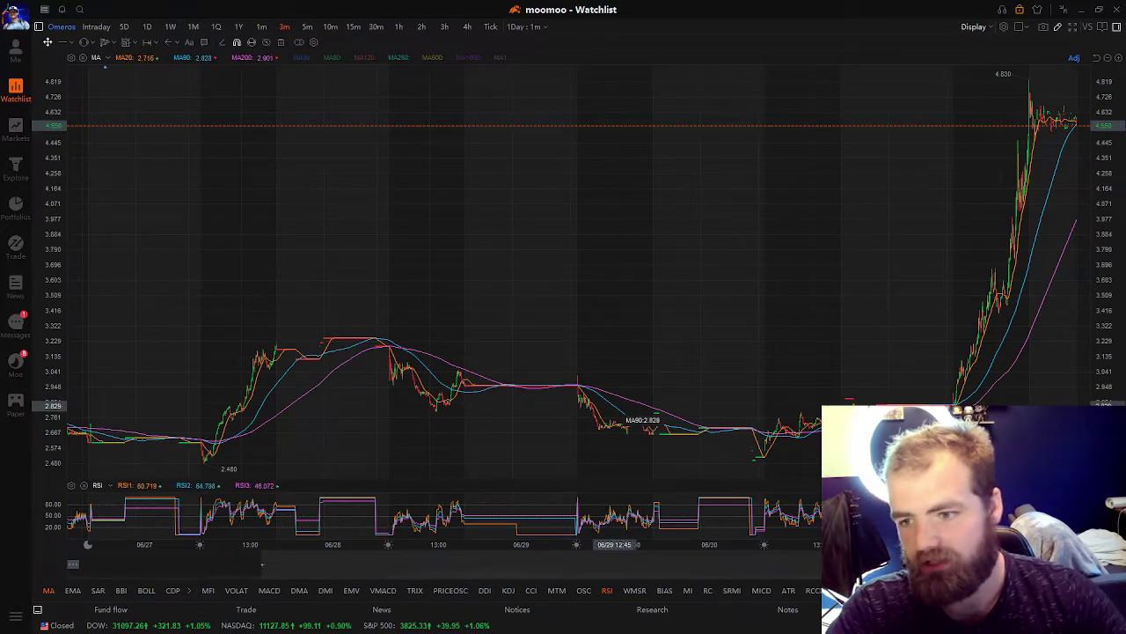
{"action": "scroll", "coordinate": [577, 405], "scroll_direction": "up", "scroll_amount": 3}
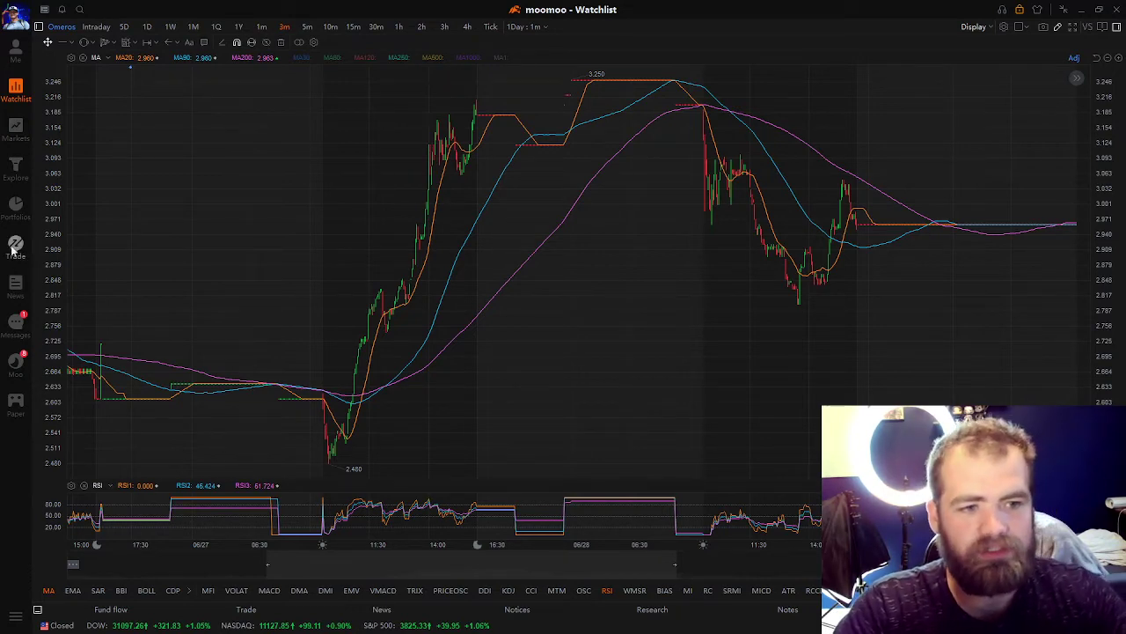
Visit Portfolios, then move to the Trade workspace's new tab with layout templates.
{"action": "left_click", "coordinate": [14, 205]}
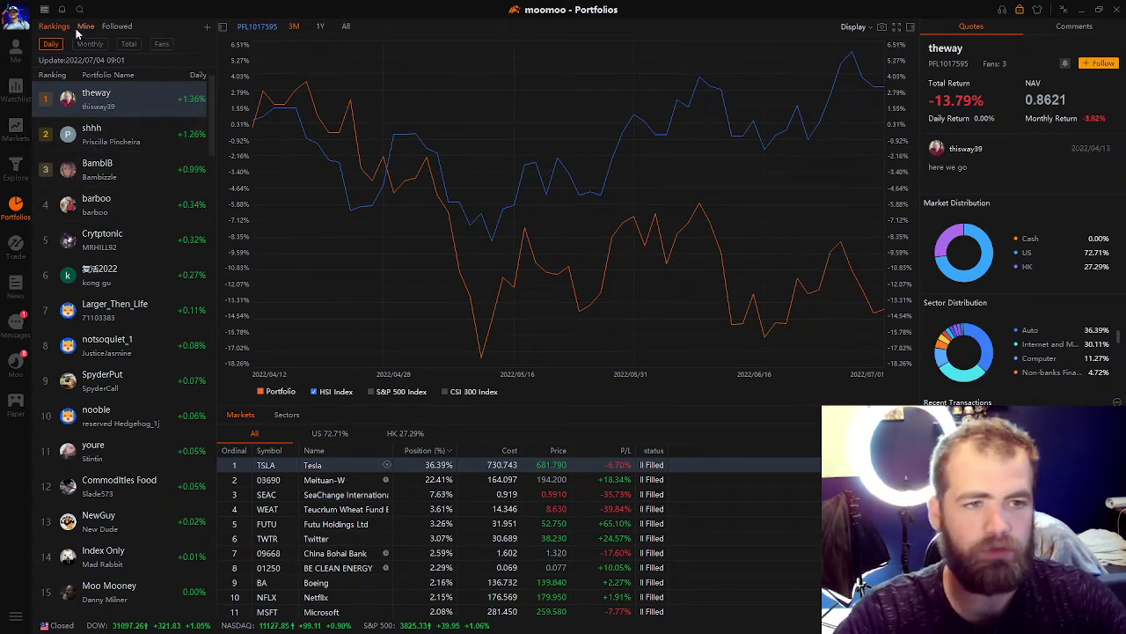
{"action": "left_click", "coordinate": [15, 247]}
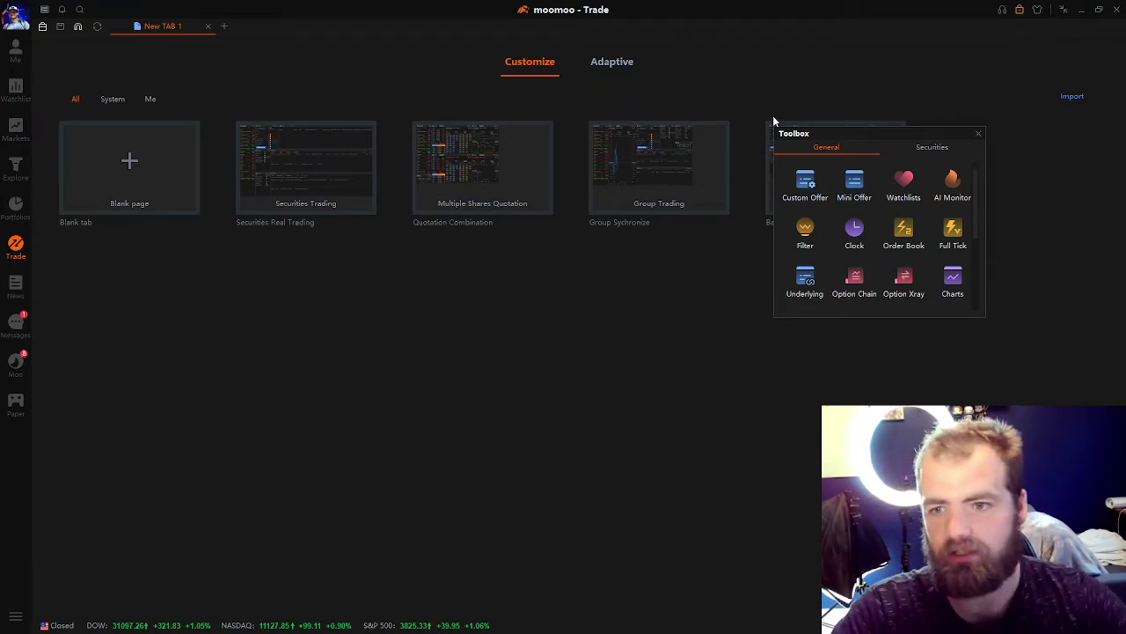
Apply the Multiple Shares Quotation template and load SPY from the US watchlist into its panels.
{"action": "left_click_drag", "start_coordinate": [824, 134], "coordinate": [695, 435]}
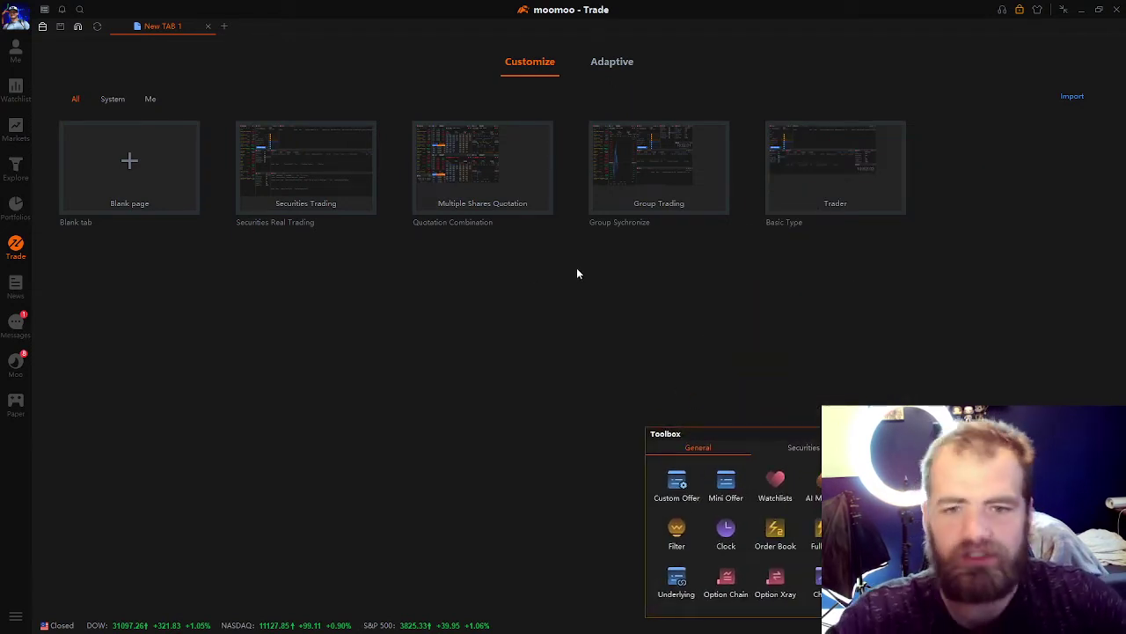
{"action": "left_click", "coordinate": [478, 198]}
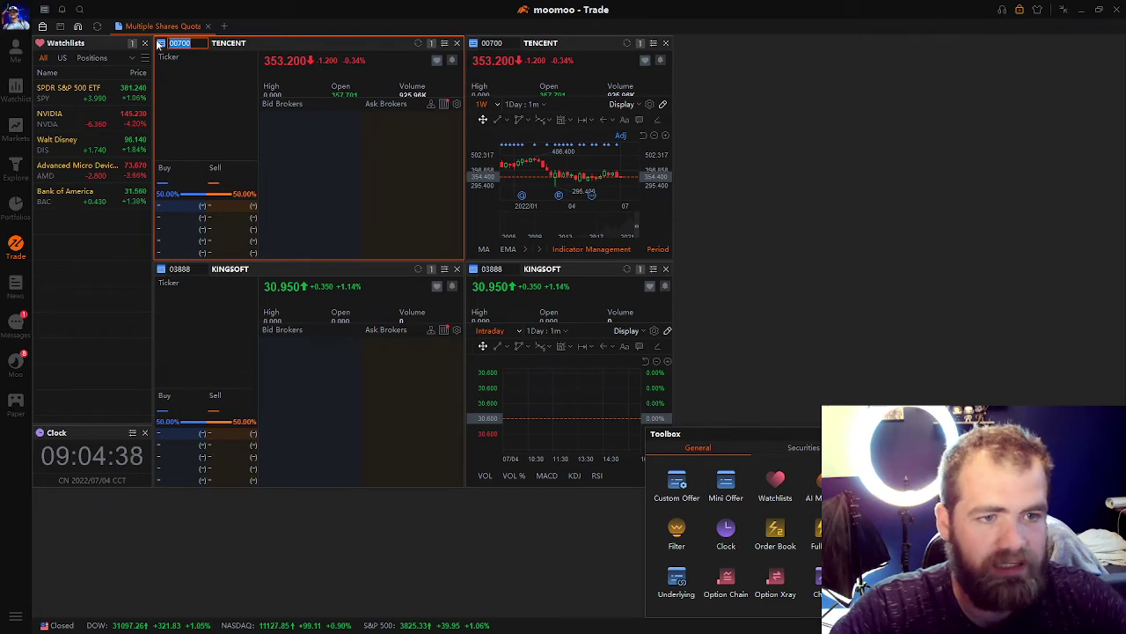
{"action": "left_click", "coordinate": [63, 58]}
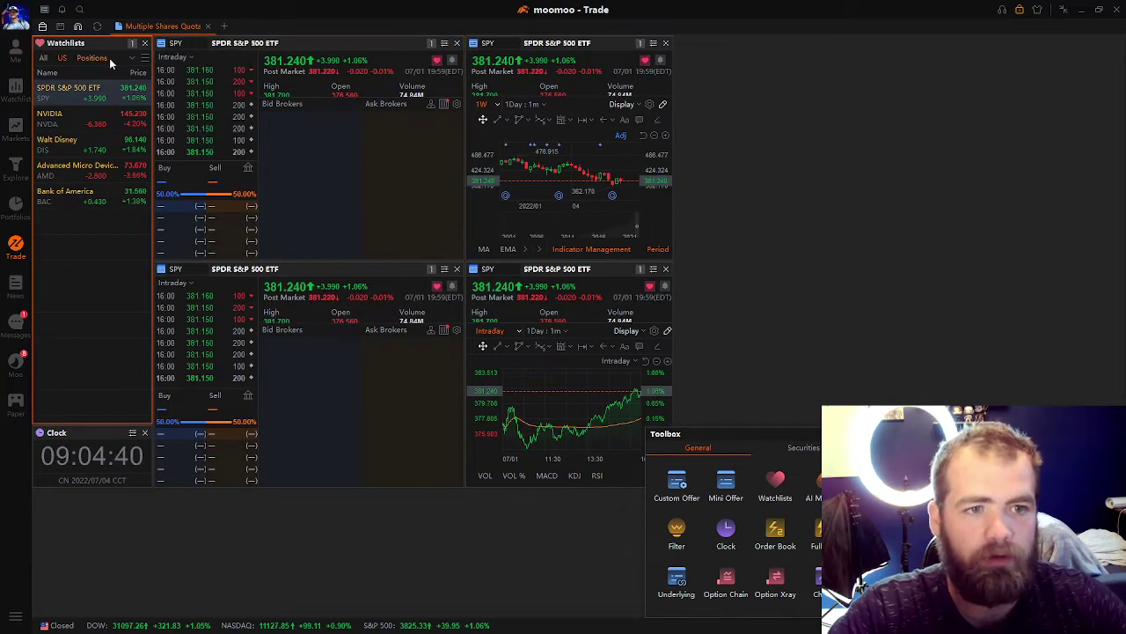
{"action": "left_click", "coordinate": [145, 58]}
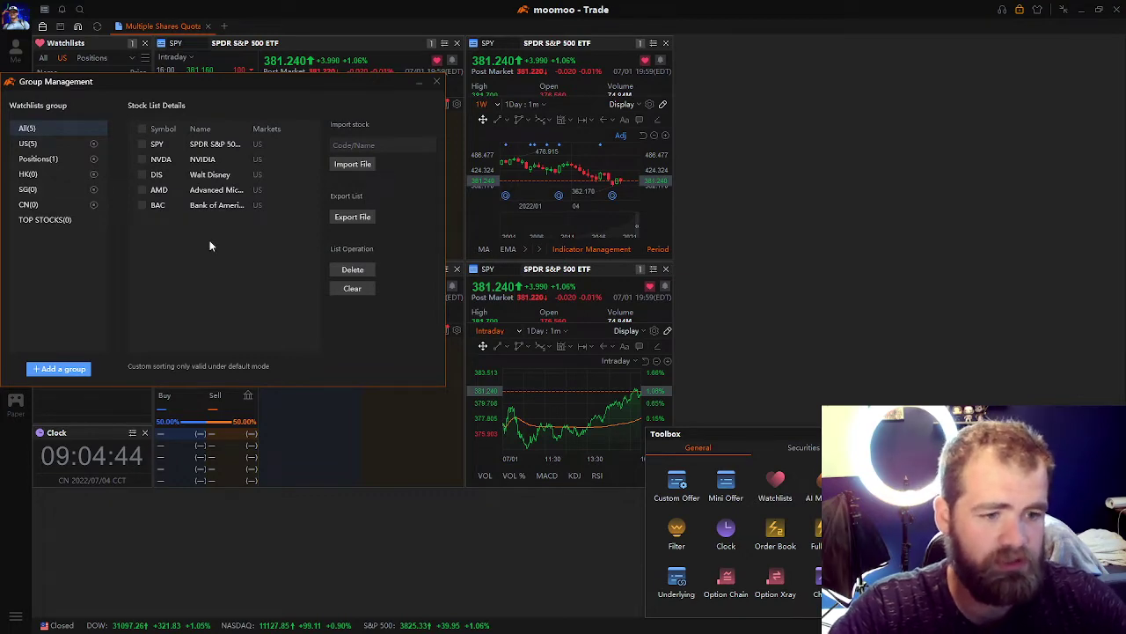
{"action": "left_click", "coordinate": [434, 81]}
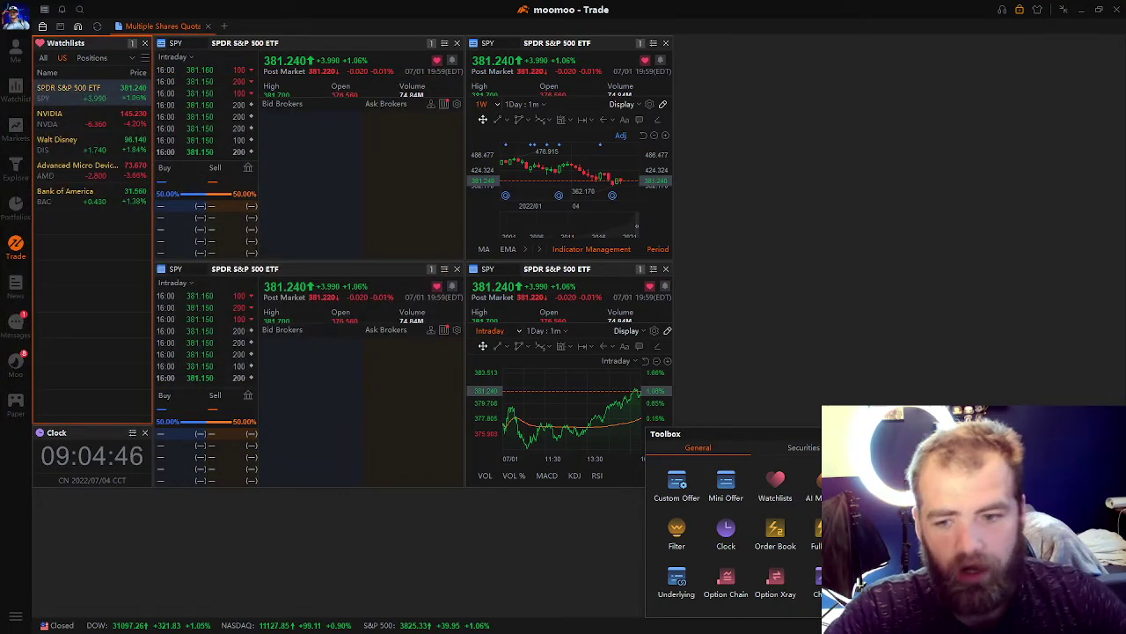
Add a new workspace tab starting from a blank page.
{"action": "left_click", "coordinate": [226, 27]}
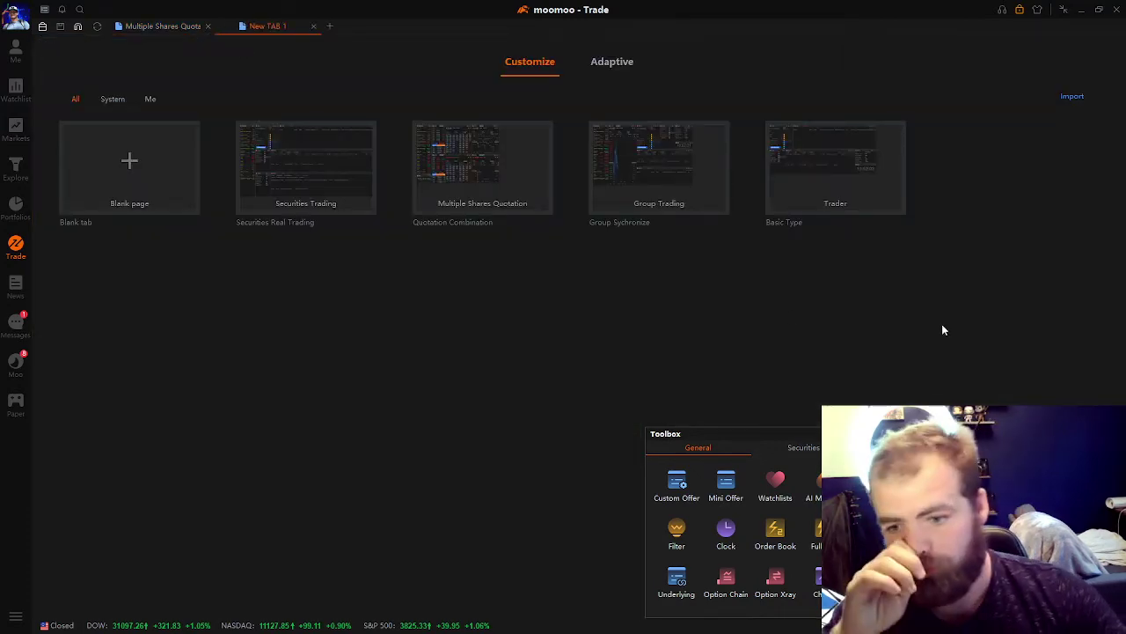
{"action": "left_click", "coordinate": [172, 185]}
{"action": "left_click_drag", "start_coordinate": [775, 435], "coordinate": [793, 153]}
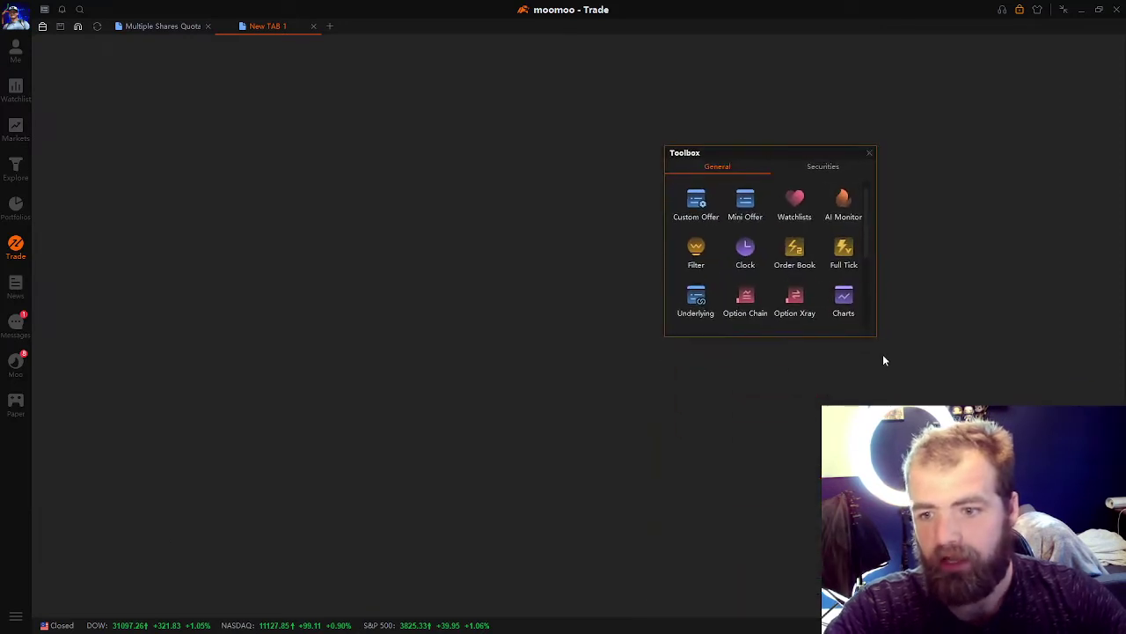
Add an Apple chart window, place it top-left and enlarge it.
{"action": "left_click", "coordinate": [850, 303]}
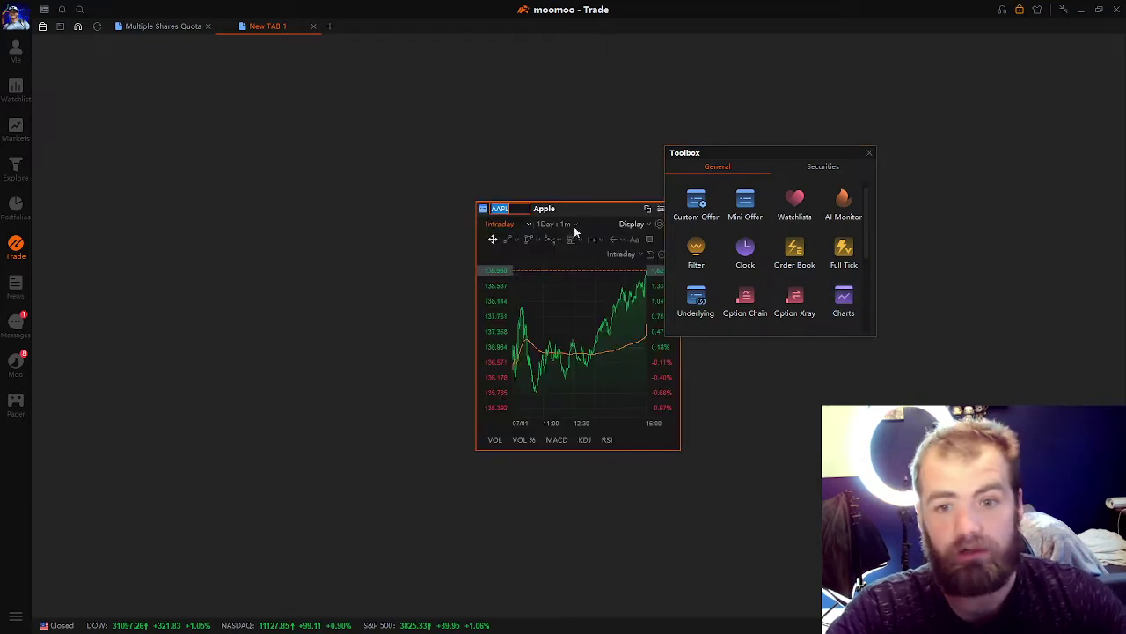
{"action": "left_click_drag", "start_coordinate": [563, 209], "coordinate": [100, 37]}
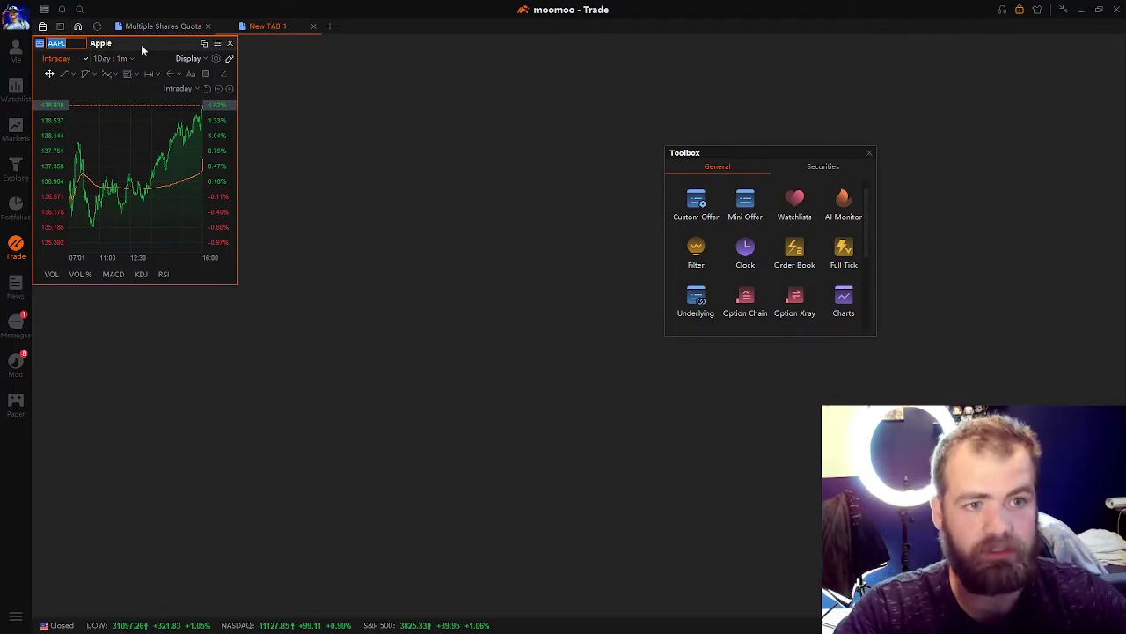
{"action": "mouse_move", "coordinate": [142, 49]}
{"action": "left_mouse_down"}
{"action": "mouse_move", "coordinate": [169, 43]}
{"action": "mouse_move", "coordinate": [100, 44]}
{"action": "mouse_move", "coordinate": [137, 44]}
{"action": "left_mouse_up"}
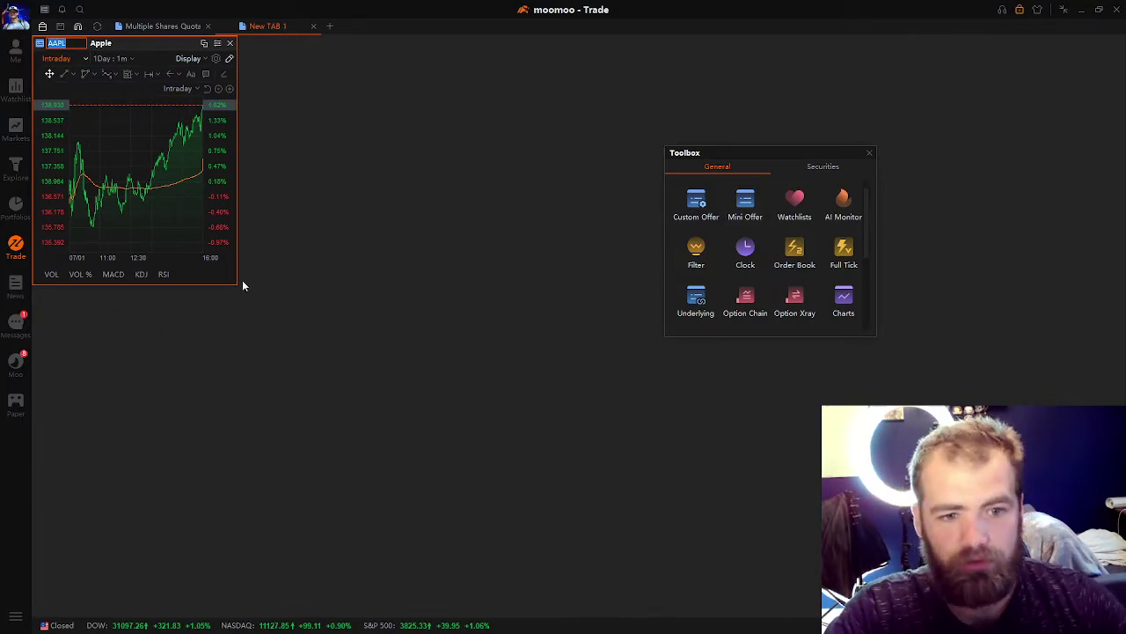
{"action": "left_click_drag", "start_coordinate": [241, 284], "coordinate": [811, 350]}
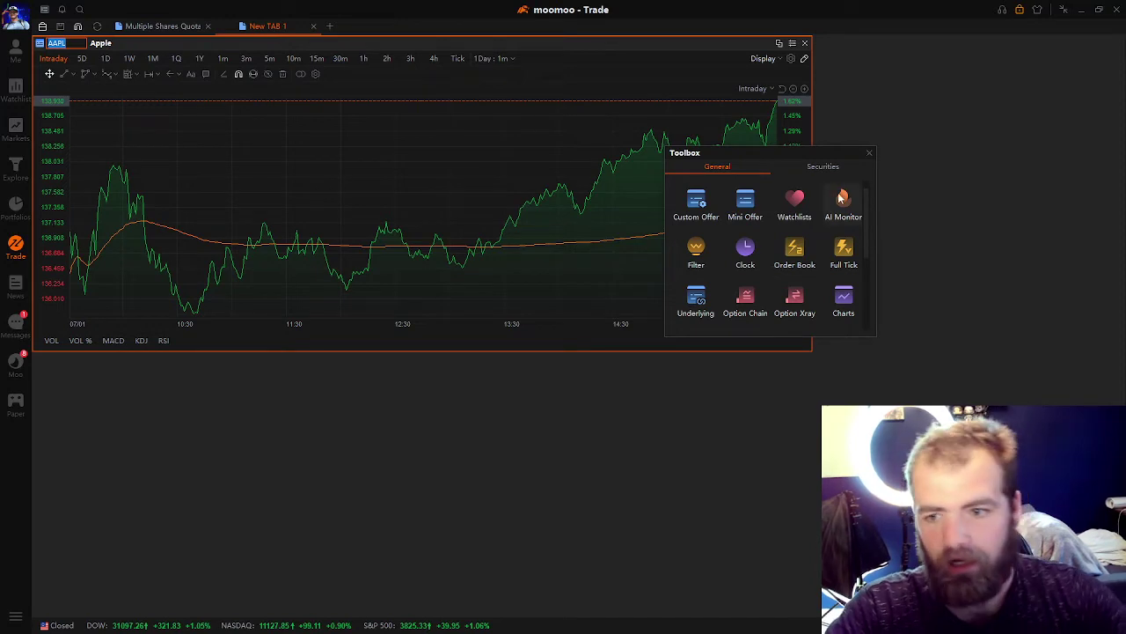
Add a second Apple chart in the lower left, widened and slightly taller.
{"action": "left_click", "coordinate": [845, 298]}
{"action": "left_click_drag", "start_coordinate": [613, 217], "coordinate": [149, 361]}
{"action": "left_click_drag", "start_coordinate": [237, 480], "coordinate": [807, 508]}
{"action": "left_click_drag", "start_coordinate": [762, 603], "coordinate": [766, 612]}
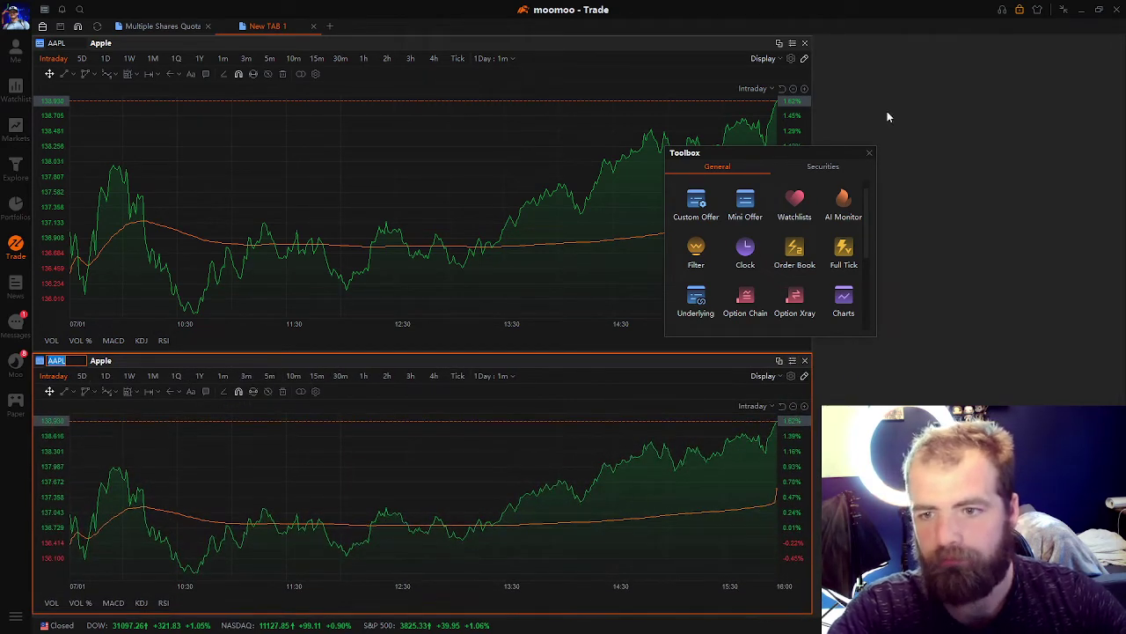
Set the upper chart to 1Day : 1m and the lower chart to 5Days : 5m.
{"action": "left_click", "coordinate": [105, 59]}
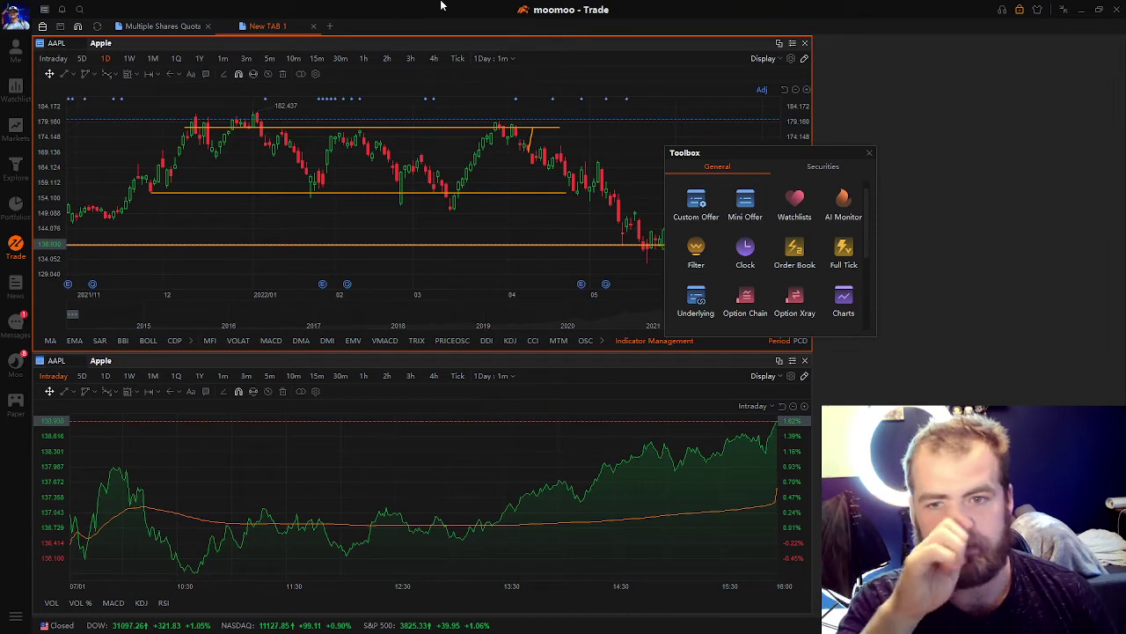
{"action": "left_click_drag", "start_coordinate": [798, 156], "coordinate": [991, 144]}
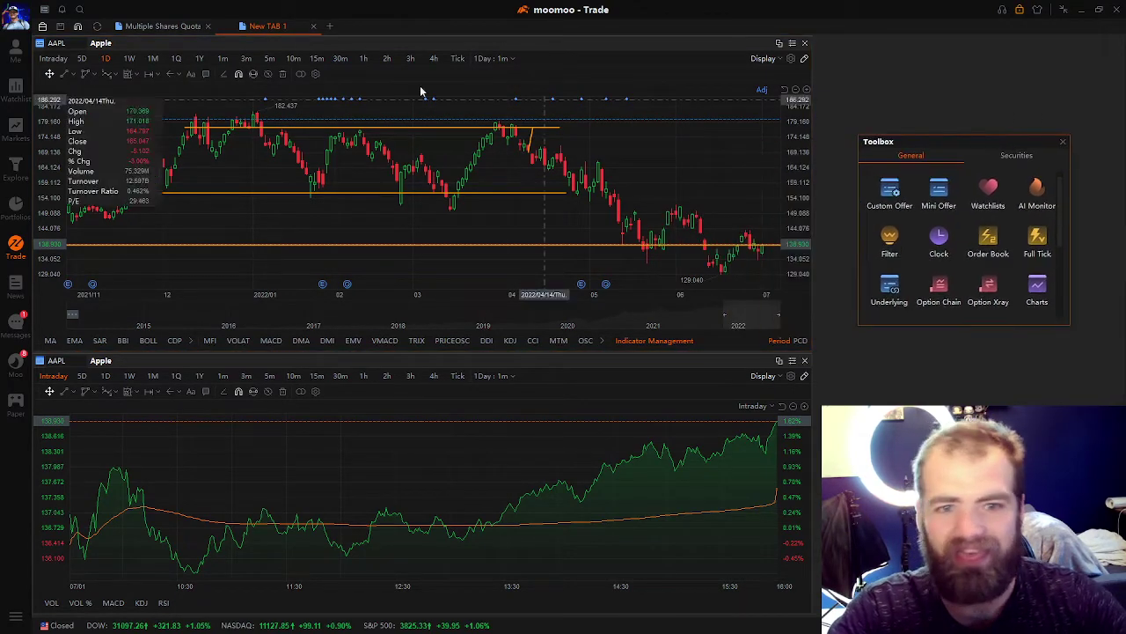
{"action": "left_click", "coordinate": [497, 59]}
{"action": "left_click", "coordinate": [519, 76]}
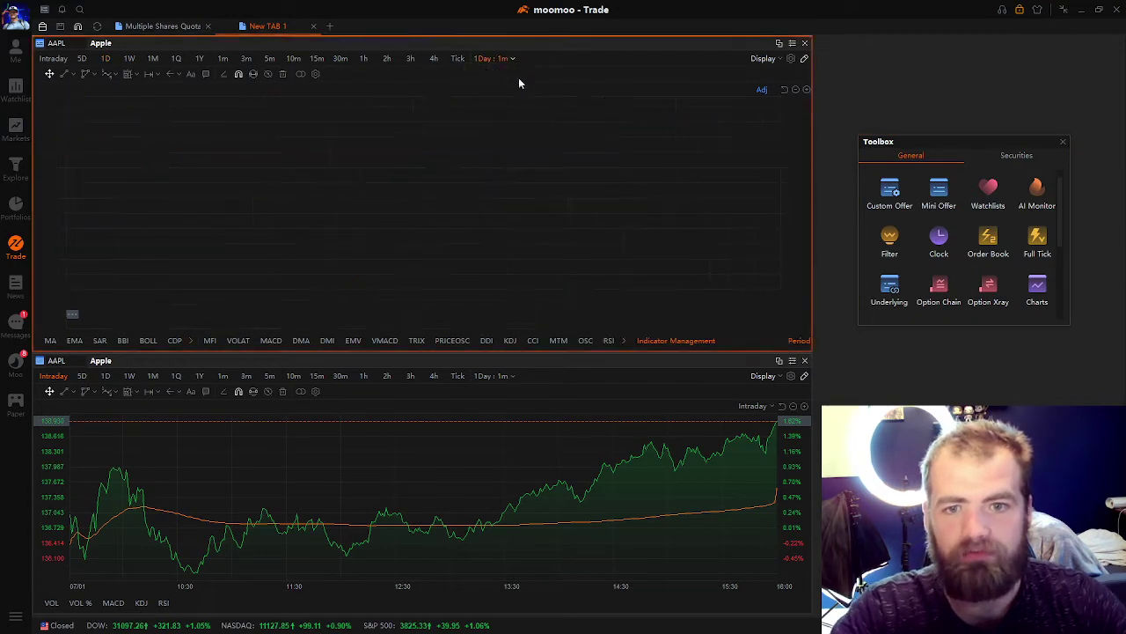
{"action": "left_click", "coordinate": [495, 377]}
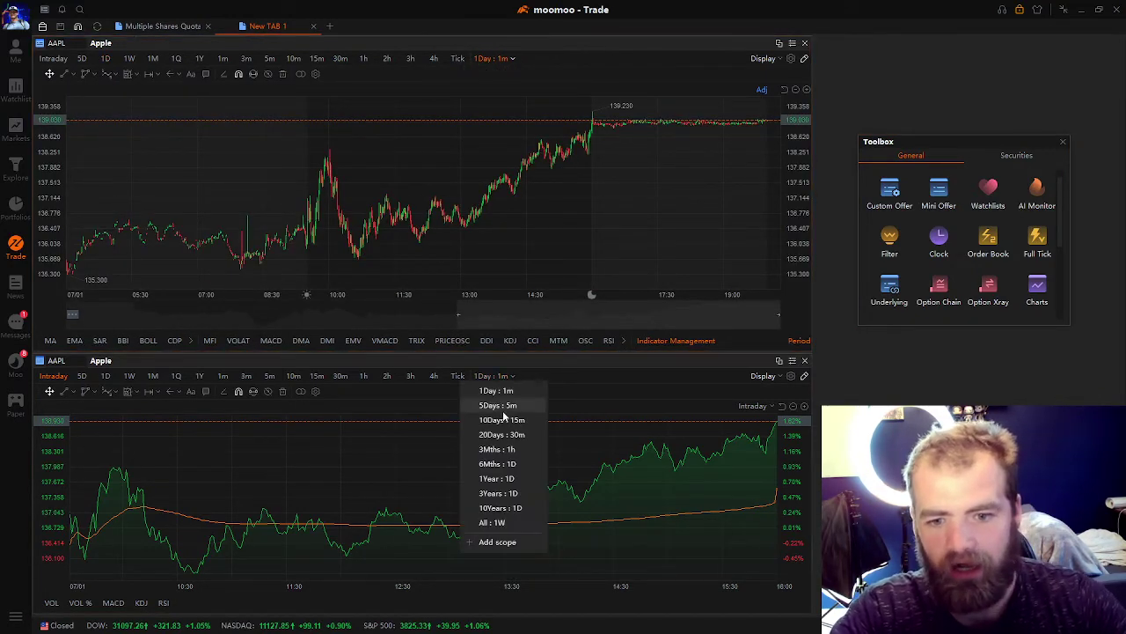
{"action": "left_click", "coordinate": [504, 406]}
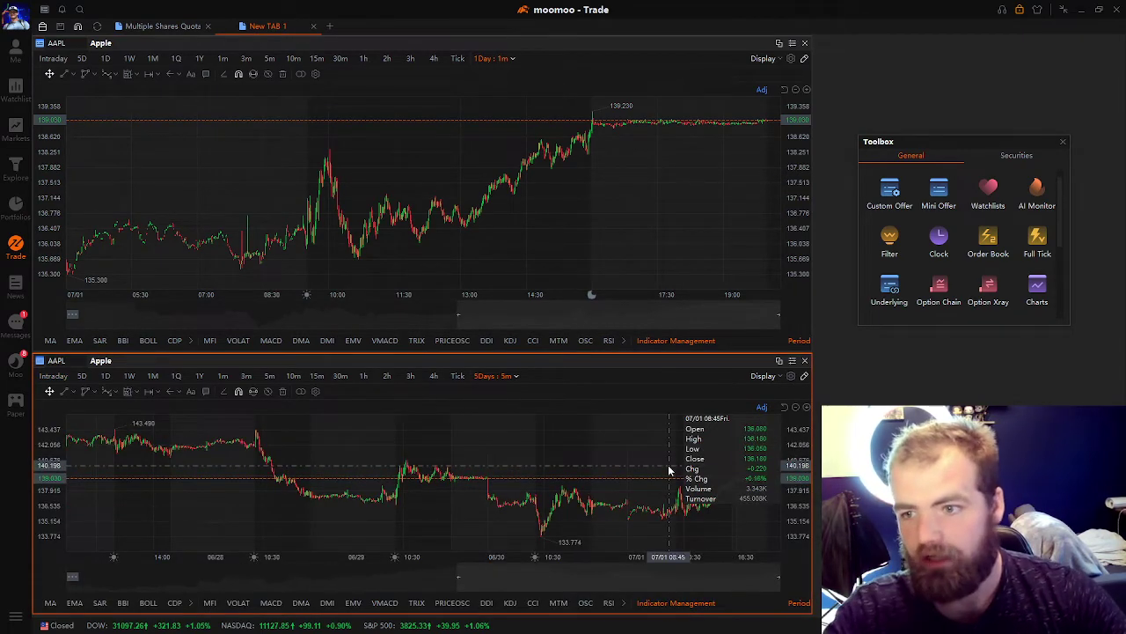
Add the AI Monitor block-trade feed docked at the right edge, with the Toolbox over the upper chart.
{"action": "left_click", "coordinate": [1037, 204]}
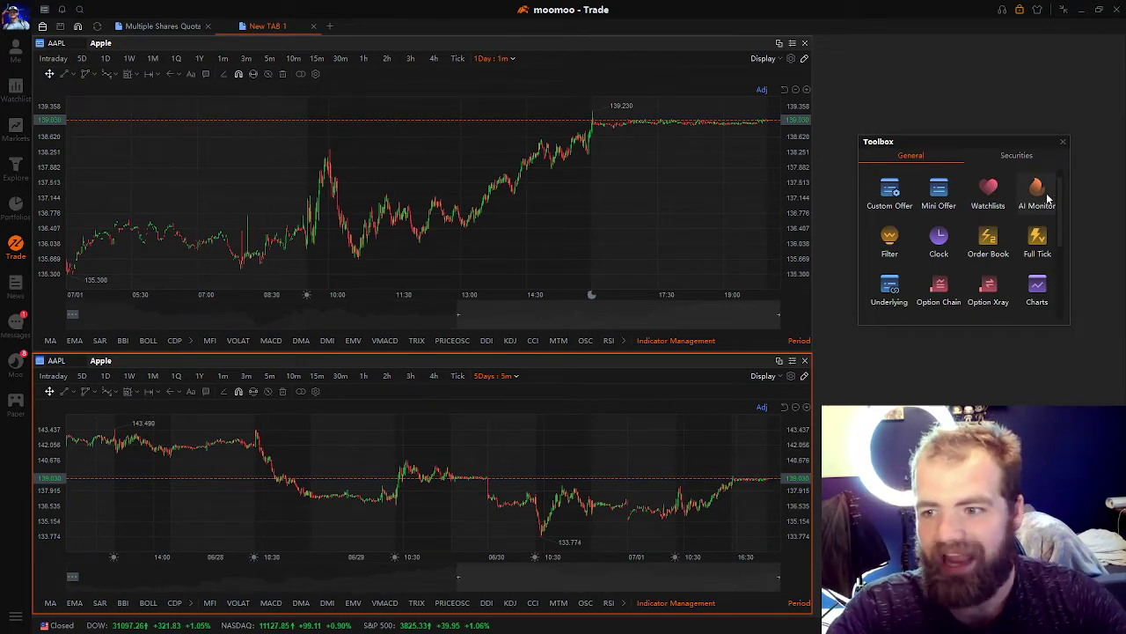
{"action": "left_click_drag", "start_coordinate": [621, 161], "coordinate": [973, 41]}
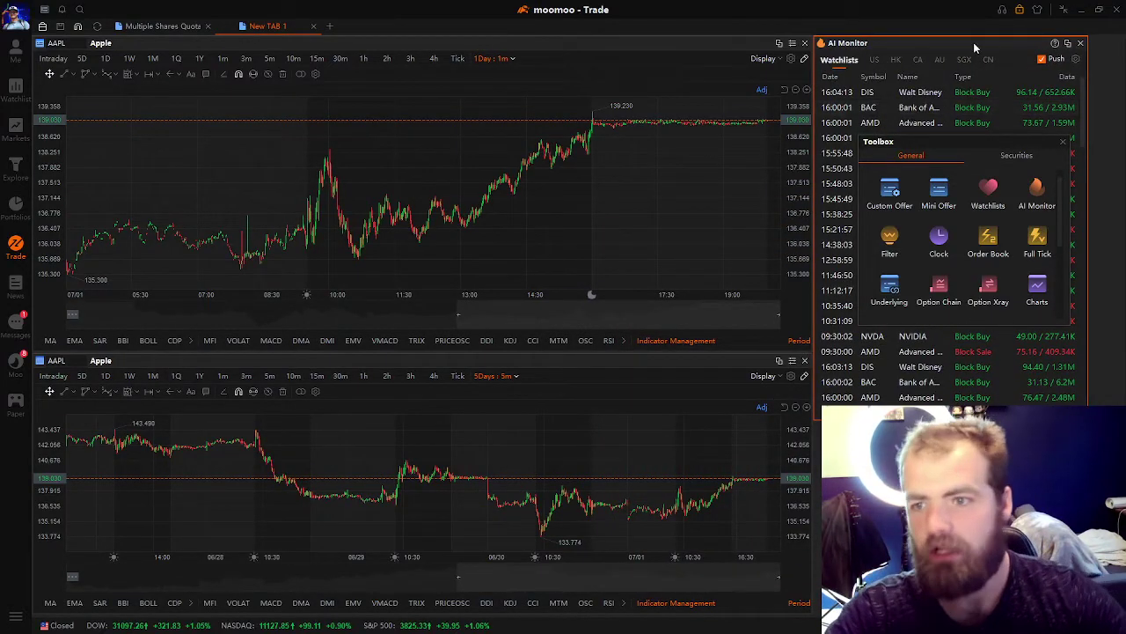
{"action": "left_click_drag", "start_coordinate": [973, 136], "coordinate": [447, 234]}
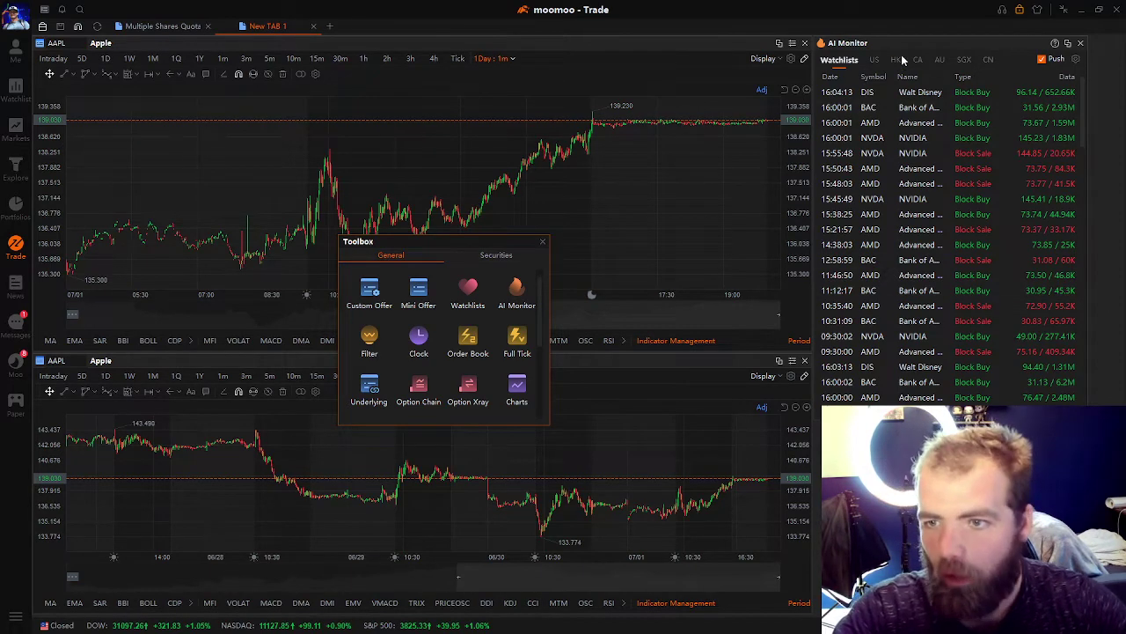
{"action": "left_click", "coordinate": [1075, 59]}
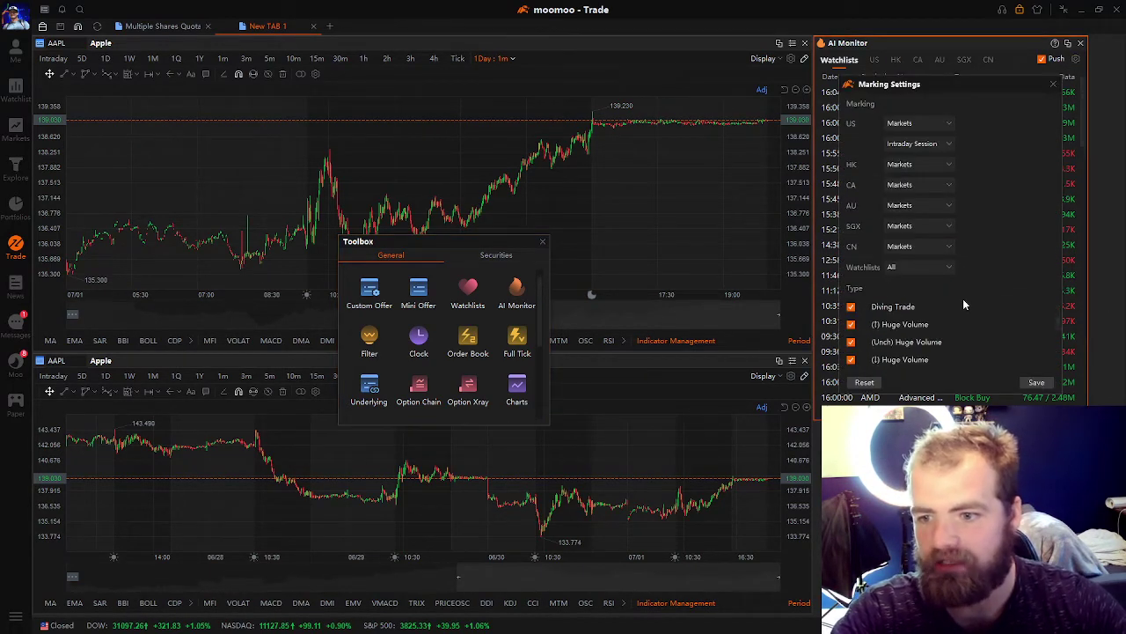
{"action": "scroll", "coordinate": [963, 303], "scroll_direction": "up", "scroll_amount": 5}
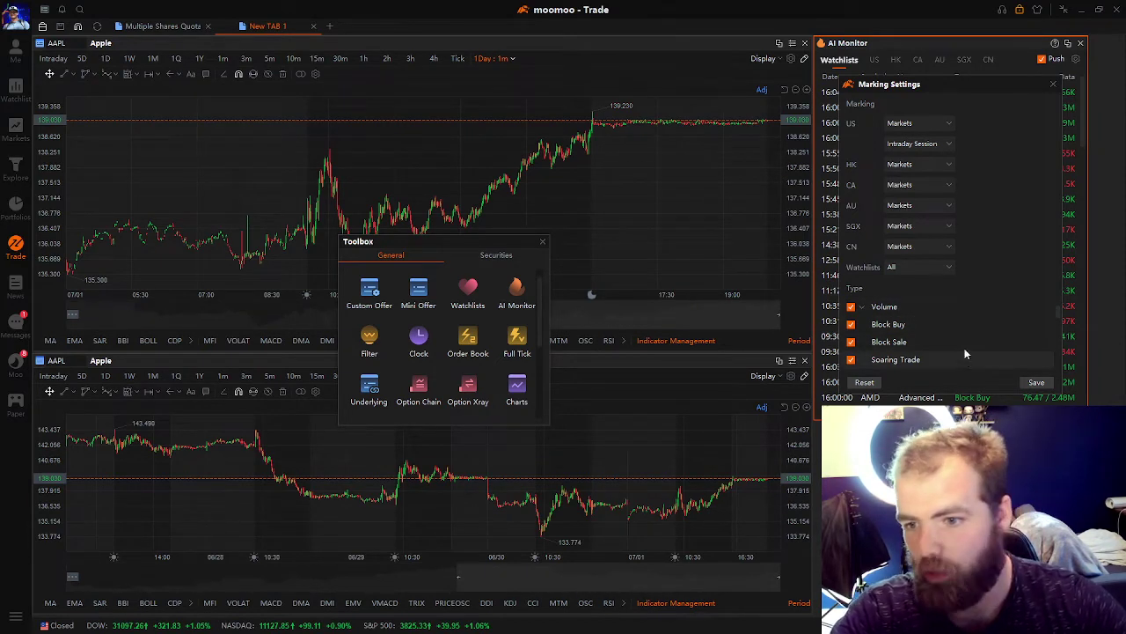
{"action": "scroll", "coordinate": [965, 347], "scroll_direction": "down", "scroll_amount": 2}
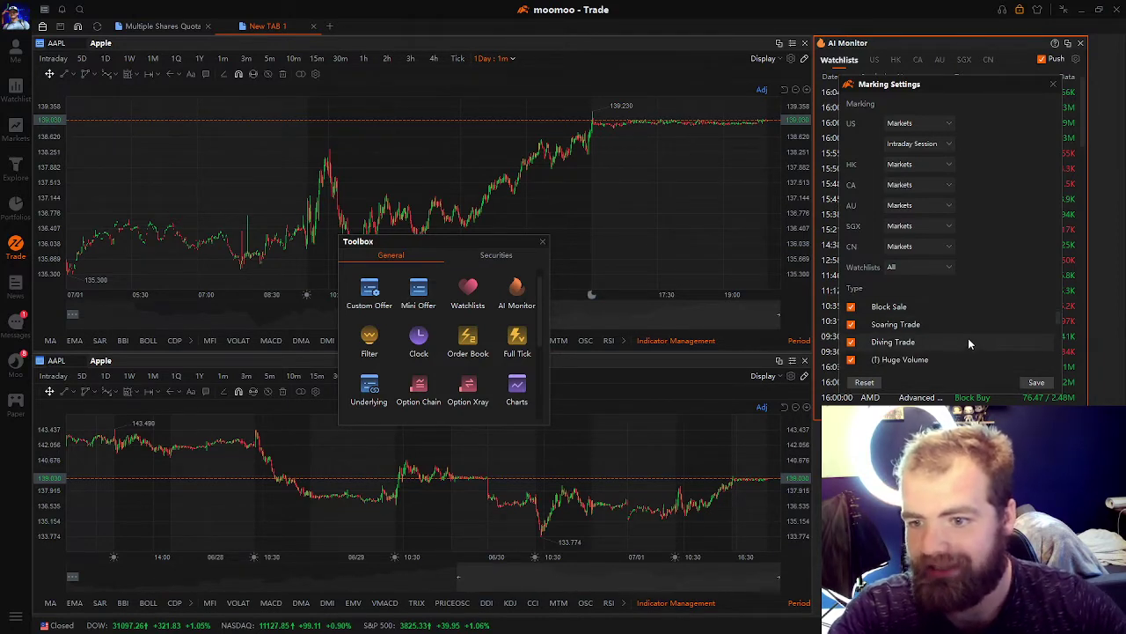
{"action": "scroll", "coordinate": [969, 342], "scroll_direction": "down", "scroll_amount": 1}
{"action": "scroll", "coordinate": [971, 341], "scroll_direction": "down", "scroll_amount": 1}
{"action": "scroll", "coordinate": [969, 347], "scroll_direction": "down", "scroll_amount": 2}
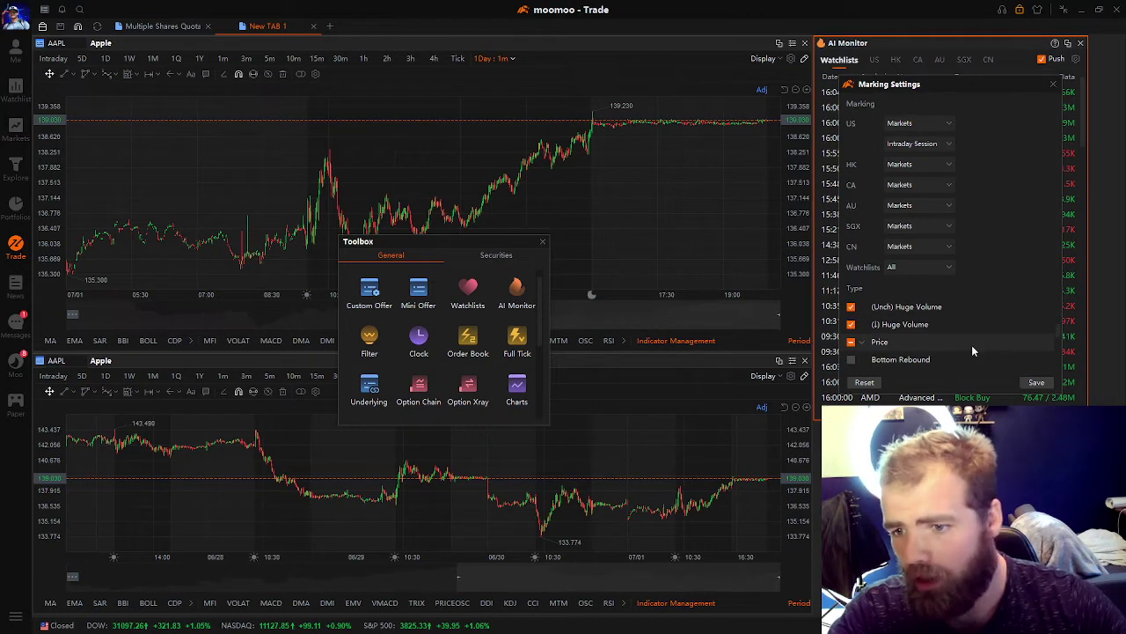
{"action": "scroll", "coordinate": [971, 345], "scroll_direction": "down", "scroll_amount": 1}
{"action": "scroll", "coordinate": [971, 343], "scroll_direction": "down", "scroll_amount": 5}
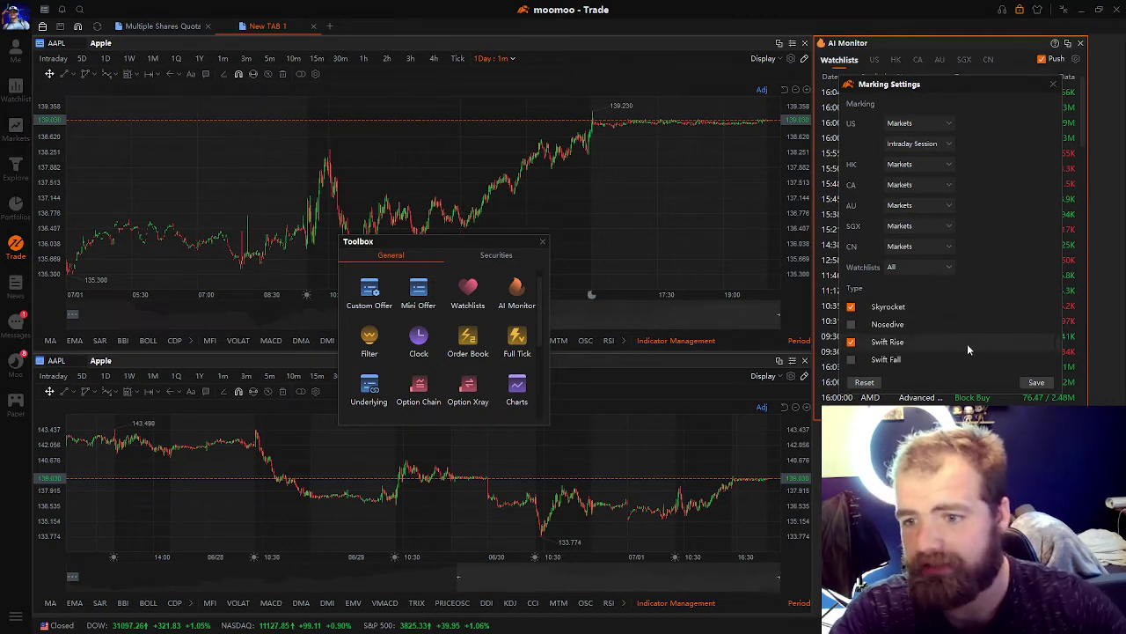
{"action": "scroll", "coordinate": [965, 308], "scroll_direction": "down", "scroll_amount": 1}
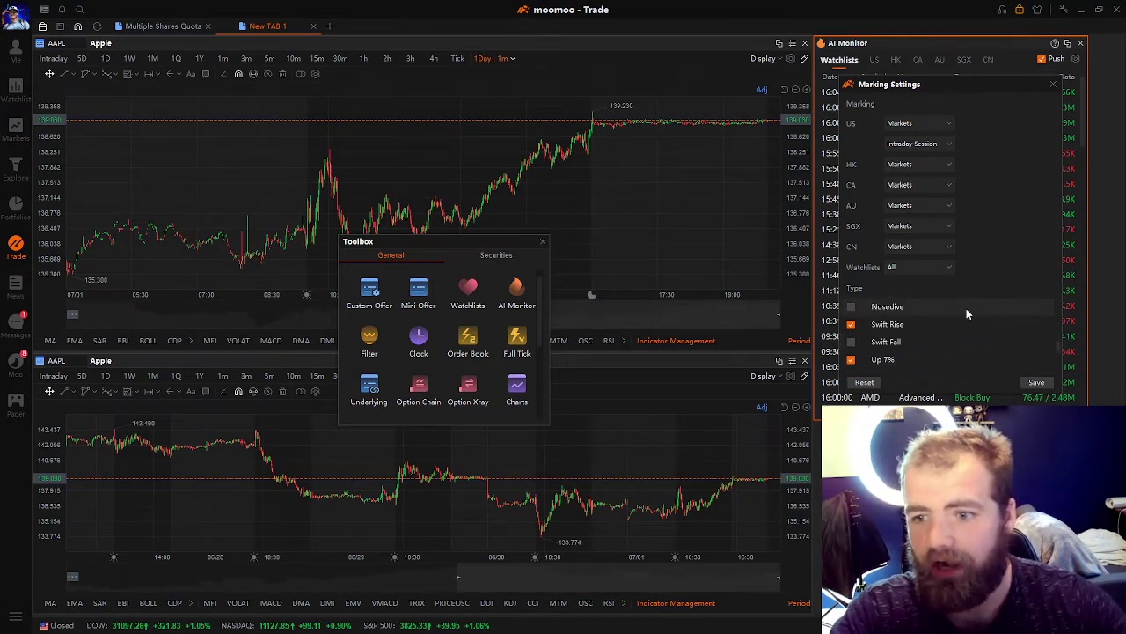
{"action": "scroll", "coordinate": [962, 325], "scroll_direction": "down", "scroll_amount": 2}
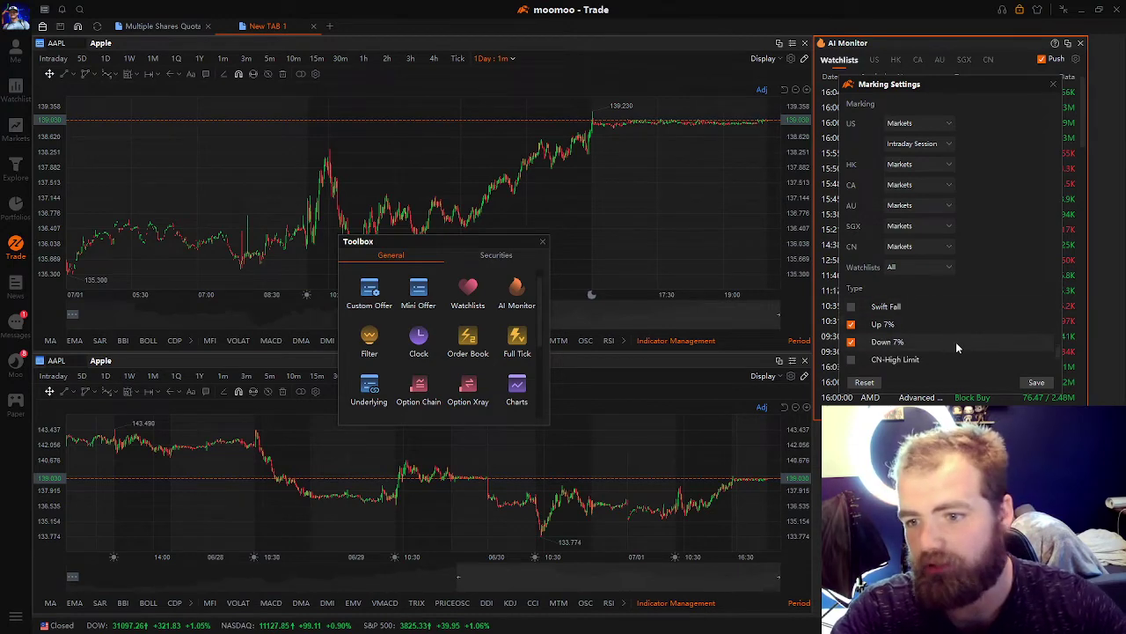
{"action": "scroll", "coordinate": [961, 343], "scroll_direction": "down", "scroll_amount": 1}
{"action": "left_click", "coordinate": [1037, 382]}
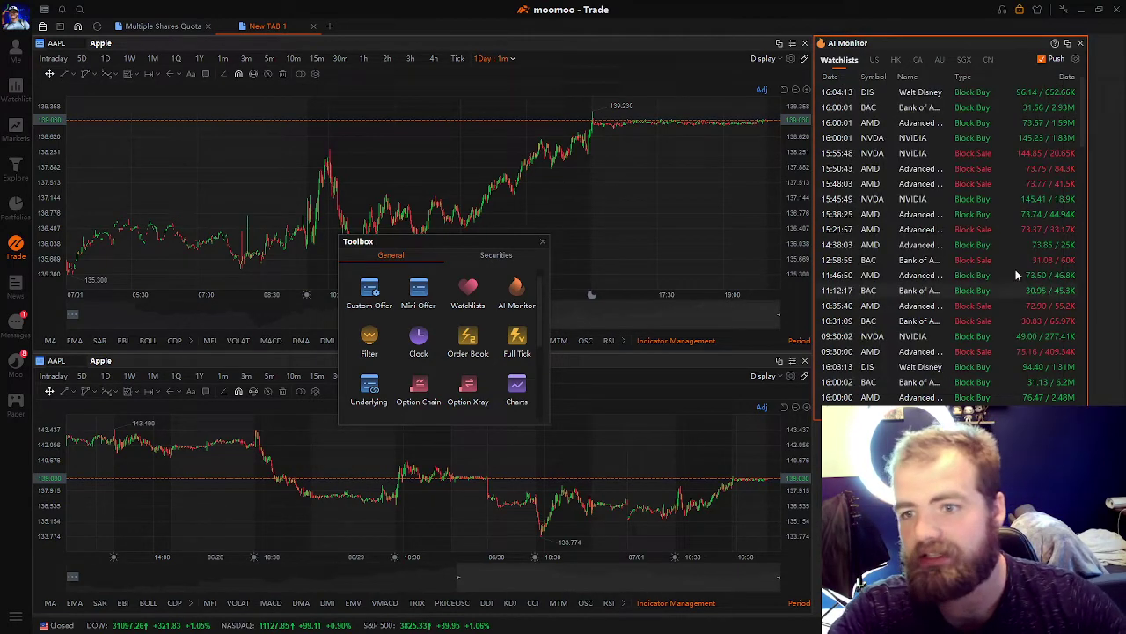
Switch the AI Monitor to US market block trades and open its link group settings.
{"action": "left_click", "coordinate": [874, 60]}
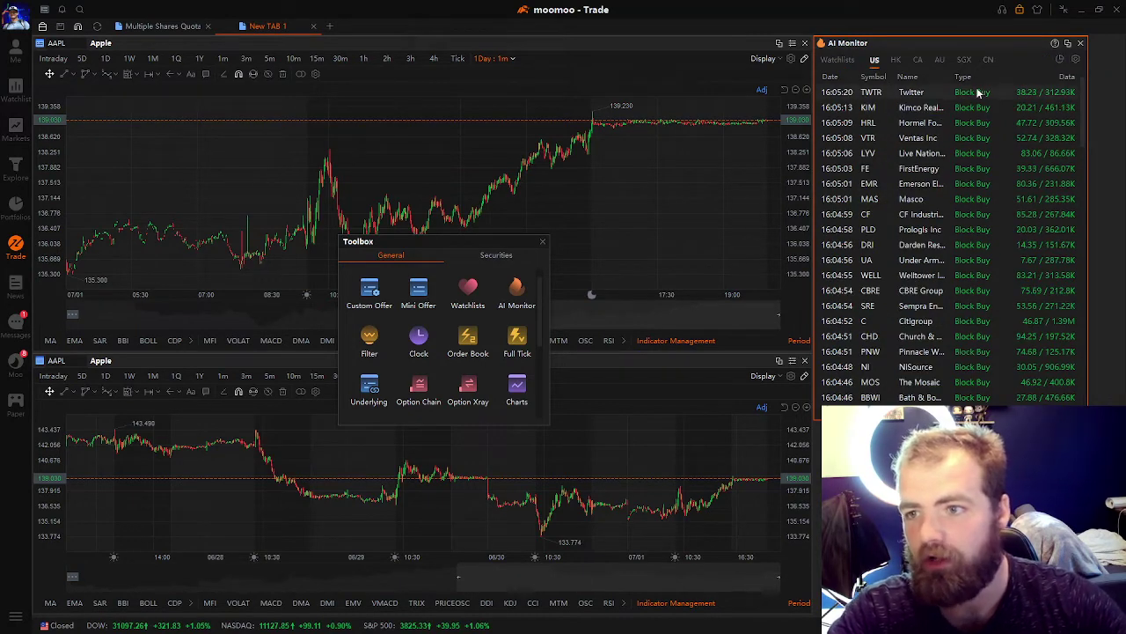
{"action": "left_click", "coordinate": [1068, 44]}
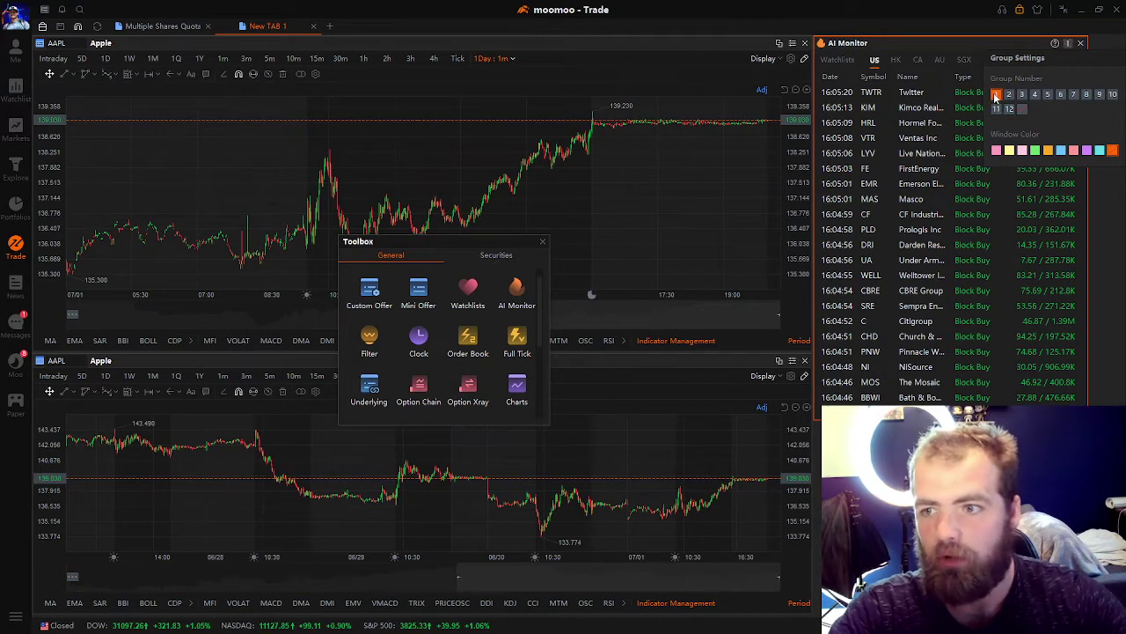
Put both Apple charts in the AI Monitor's link group so they switch to Twitter (TWTR).
{"action": "left_click", "coordinate": [737, 61]}
{"action": "left_click", "coordinate": [782, 44]}
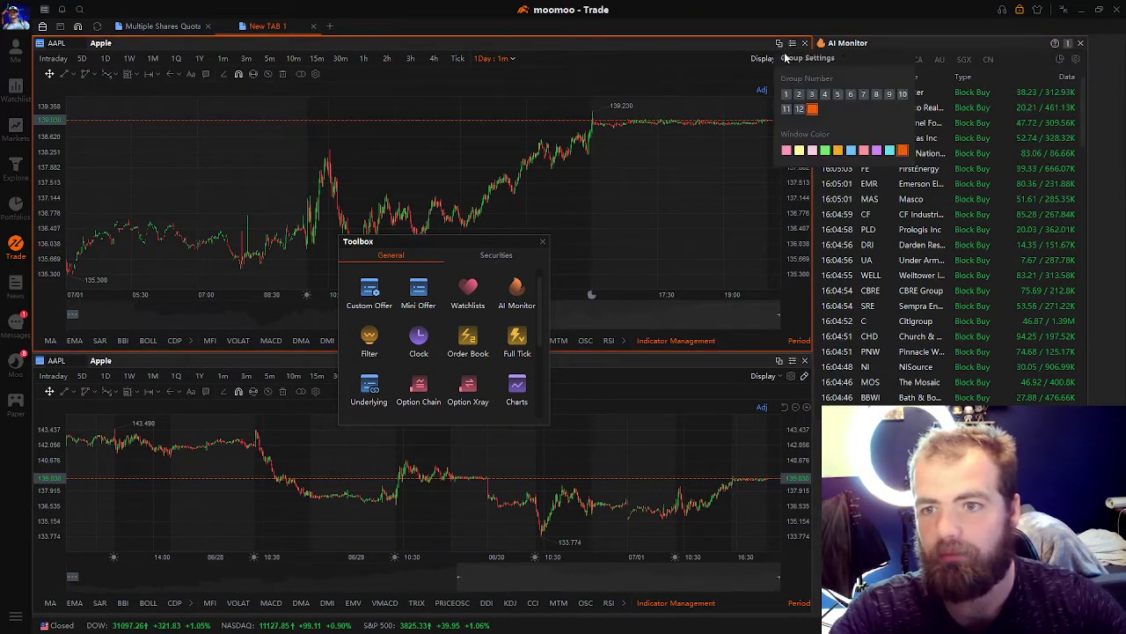
{"action": "left_click", "coordinate": [786, 361]}
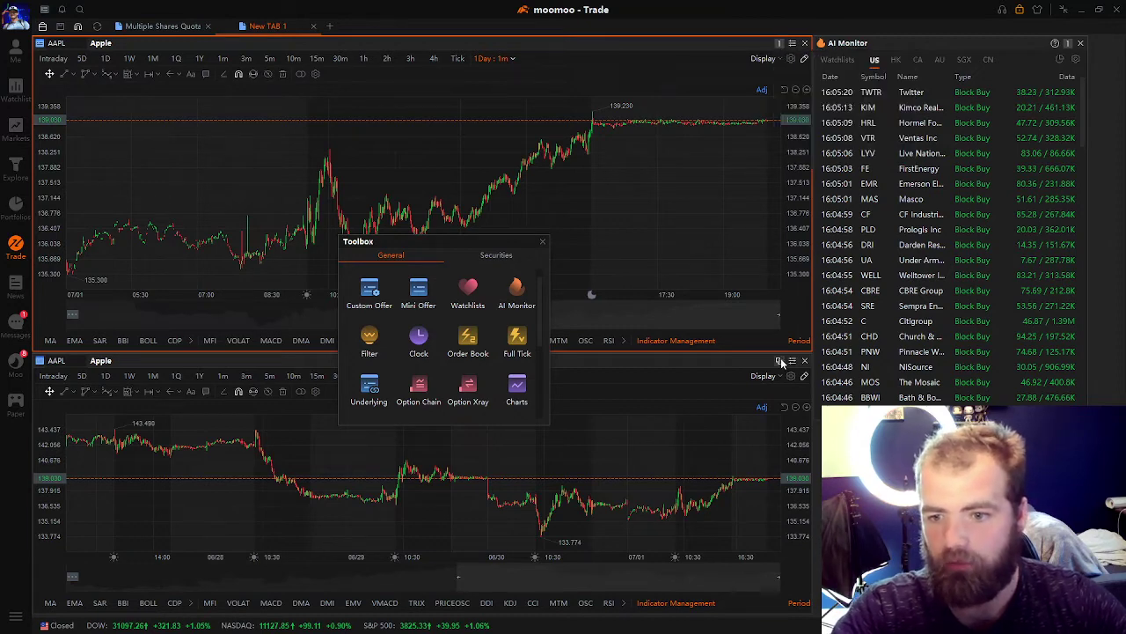
{"action": "left_click", "coordinate": [875, 97]}
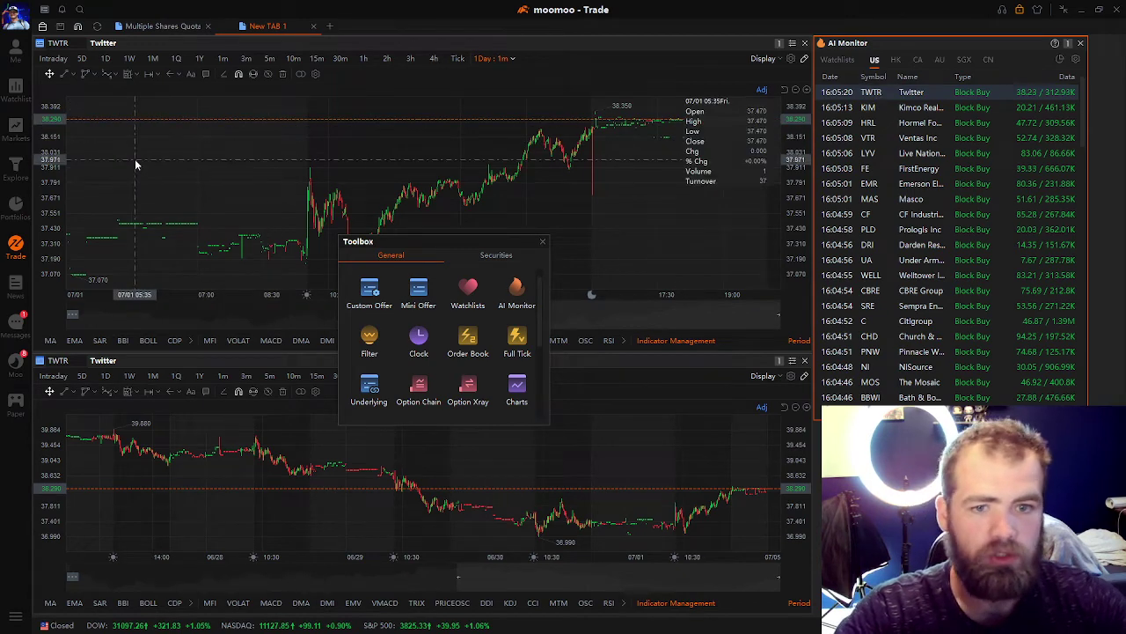
{"action": "left_click_drag", "start_coordinate": [377, 255], "coordinate": [271, 420]}
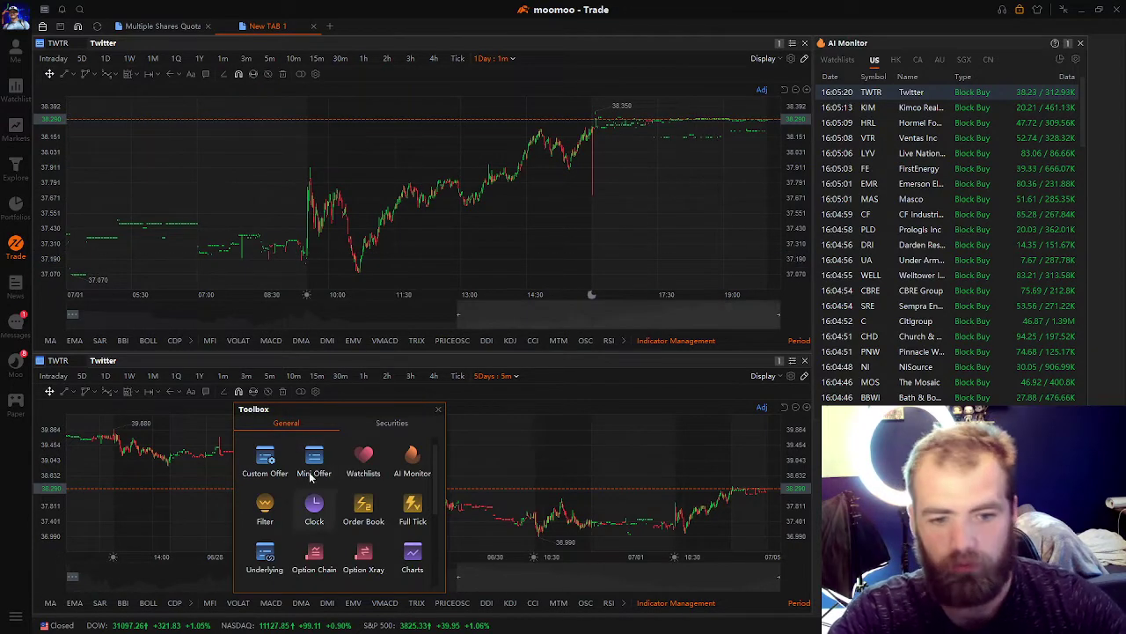
{"action": "left_click_drag", "start_coordinate": [360, 411], "coordinate": [580, 80]}
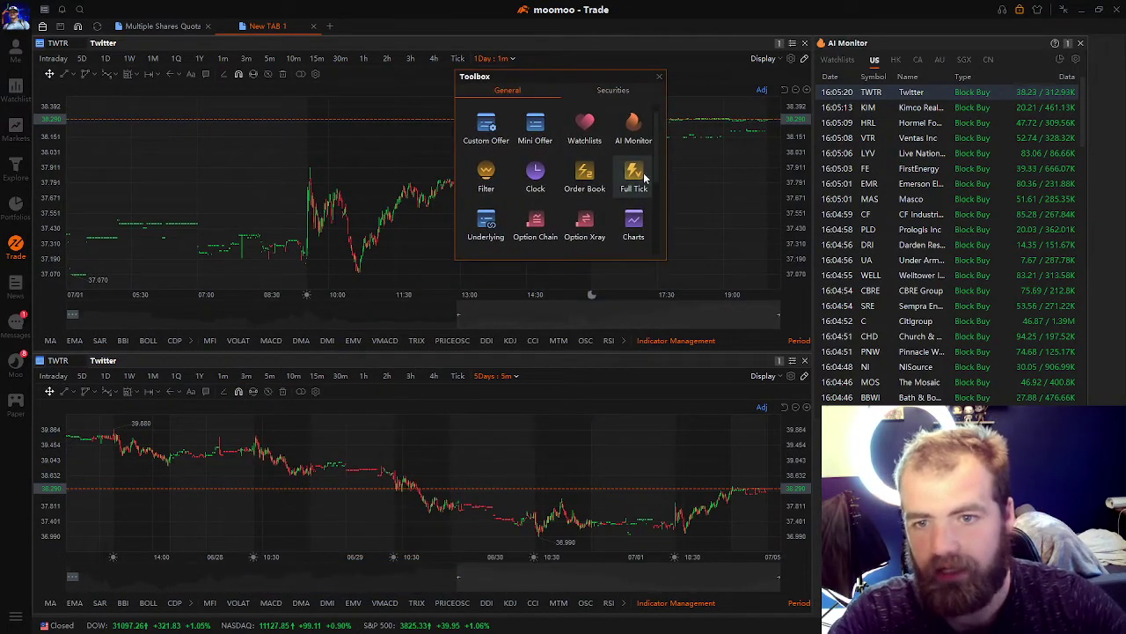
Open a trade order ticket from the Toolbox's securities tools, then close it.
{"action": "left_click", "coordinate": [613, 90]}
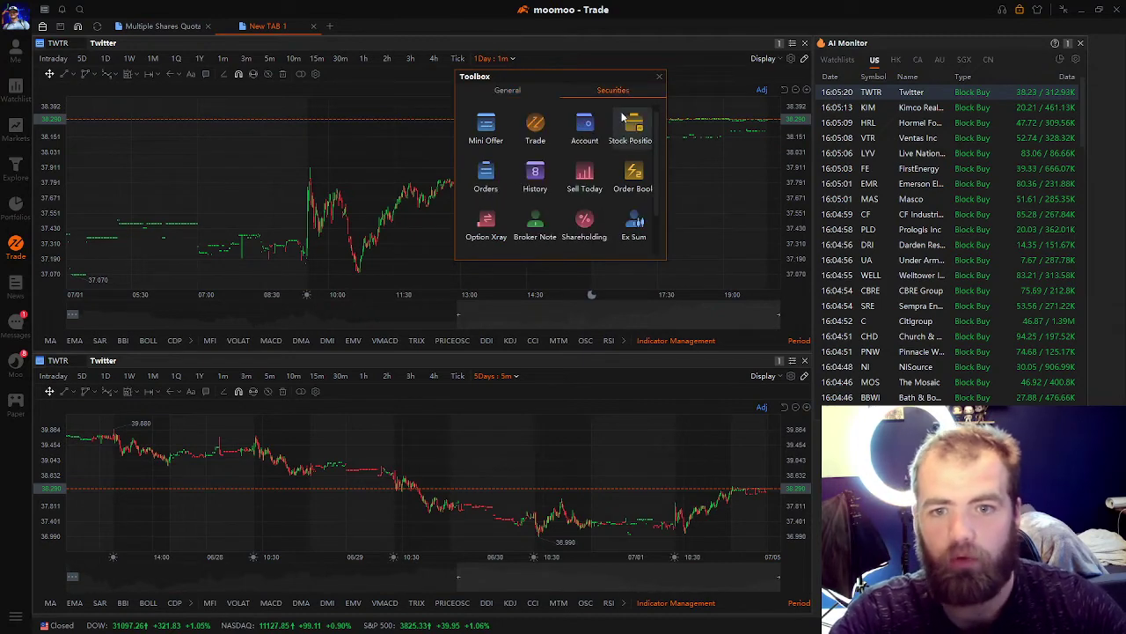
{"action": "left_click", "coordinate": [539, 125]}
{"action": "left_click_drag", "start_coordinate": [563, 78], "coordinate": [241, 46]}
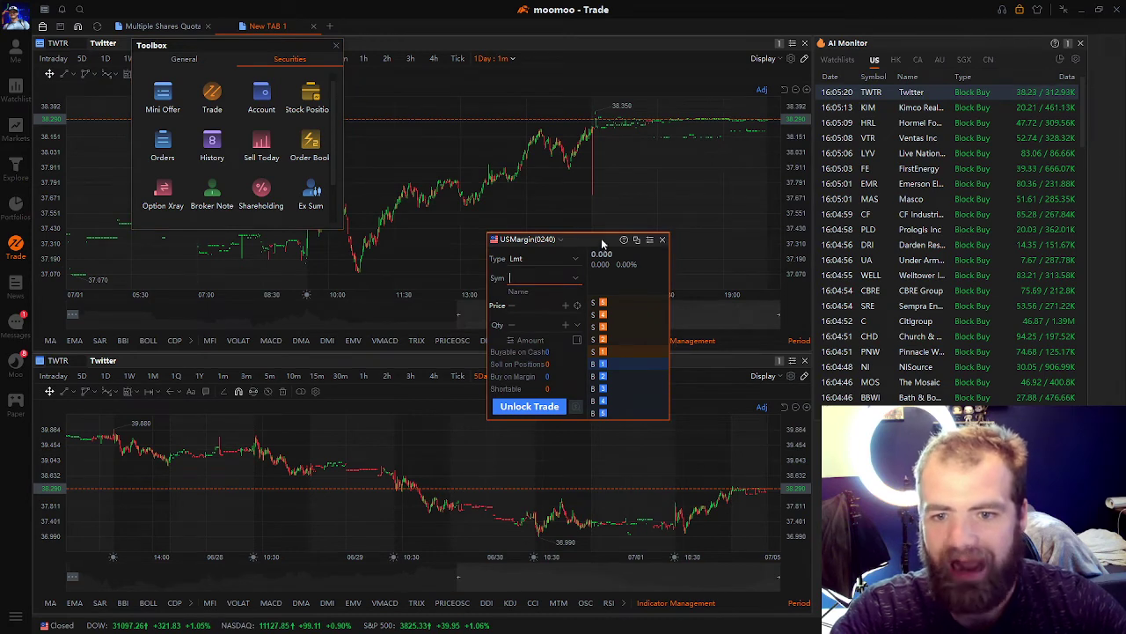
{"action": "left_click", "coordinate": [662, 240]}
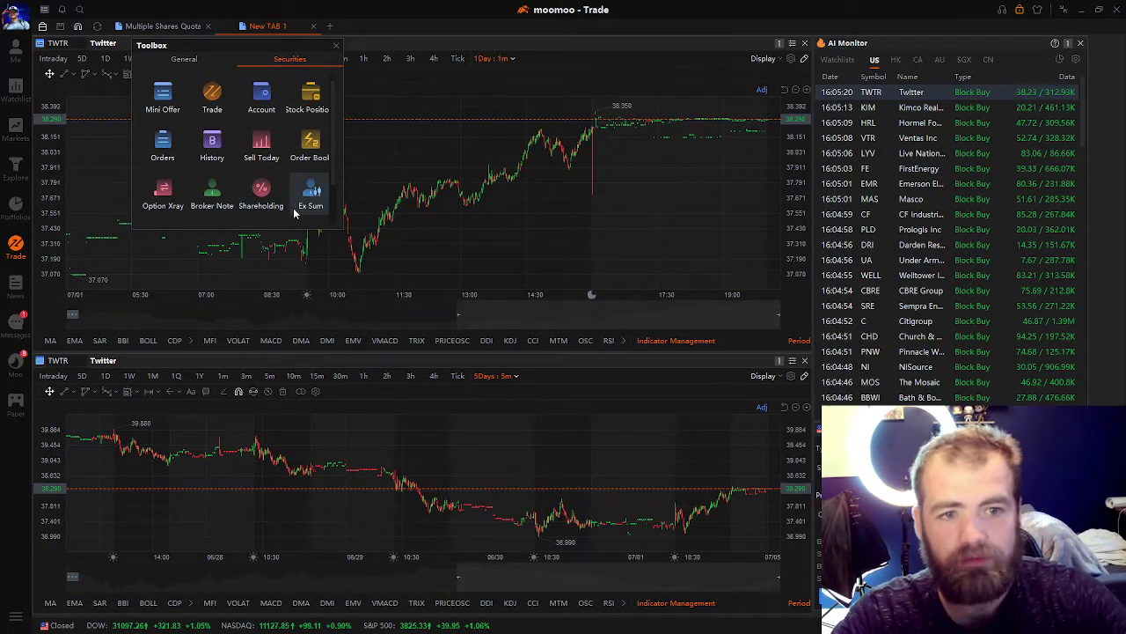
Browse the Toolbox's General tools list.
{"action": "left_click", "coordinate": [182, 58]}
{"action": "scroll", "coordinate": [262, 130], "scroll_direction": "down", "scroll_amount": 3}
{"action": "scroll", "coordinate": [276, 117], "scroll_direction": "down", "scroll_amount": 2}
{"action": "scroll", "coordinate": [268, 127], "scroll_direction": "up", "scroll_amount": 2}
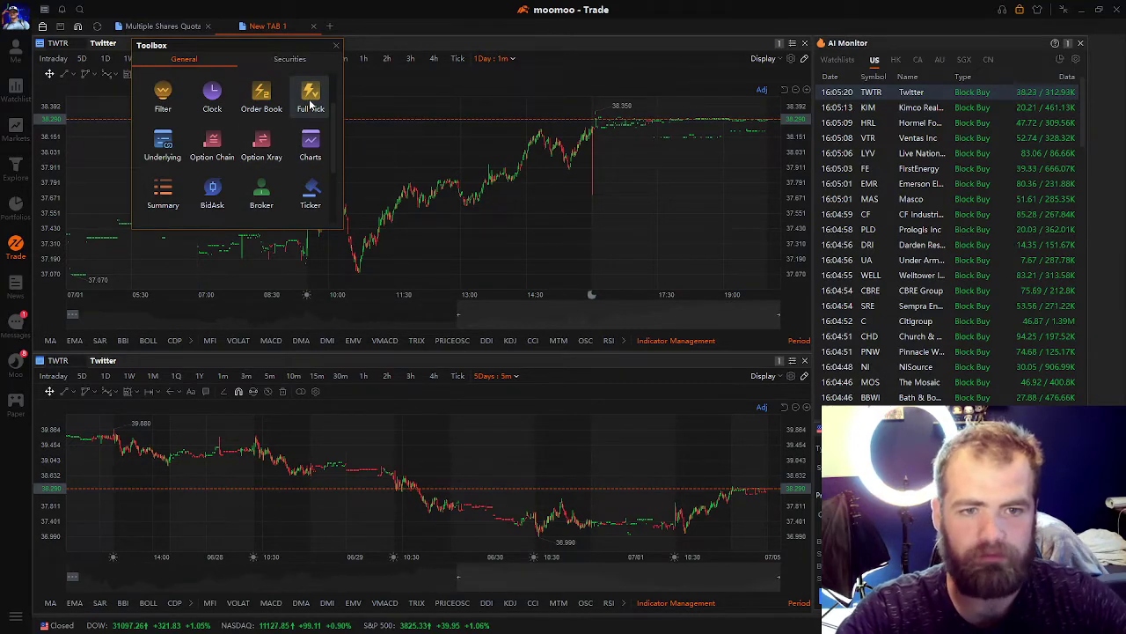
Open and close the Clock and the stock screener Filter, then close the Toolbox.
{"action": "left_click", "coordinate": [214, 93]}
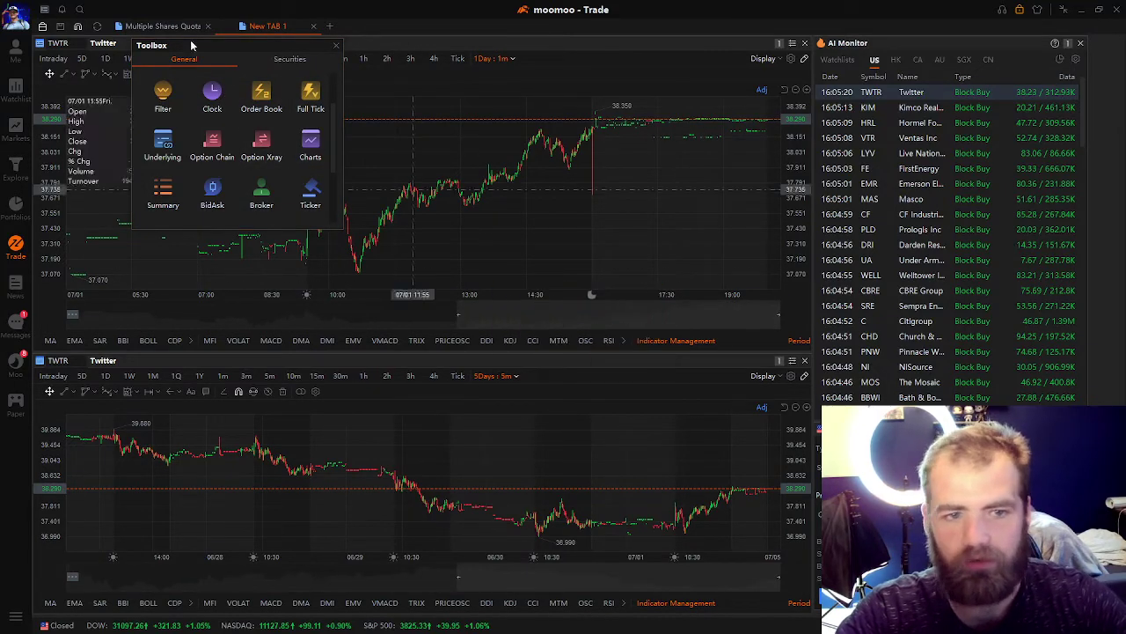
{"action": "left_click", "coordinate": [654, 293]}
{"action": "left_click", "coordinate": [163, 95]}
{"action": "left_click_drag", "start_coordinate": [521, 170], "coordinate": [602, 86]}
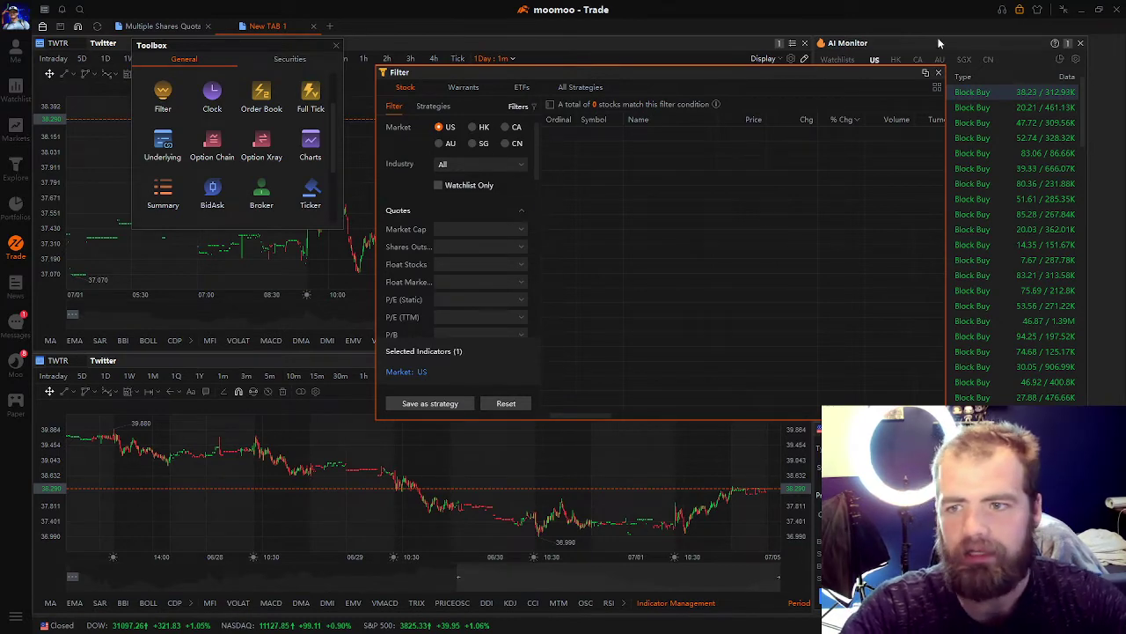
{"action": "left_click", "coordinate": [939, 72]}
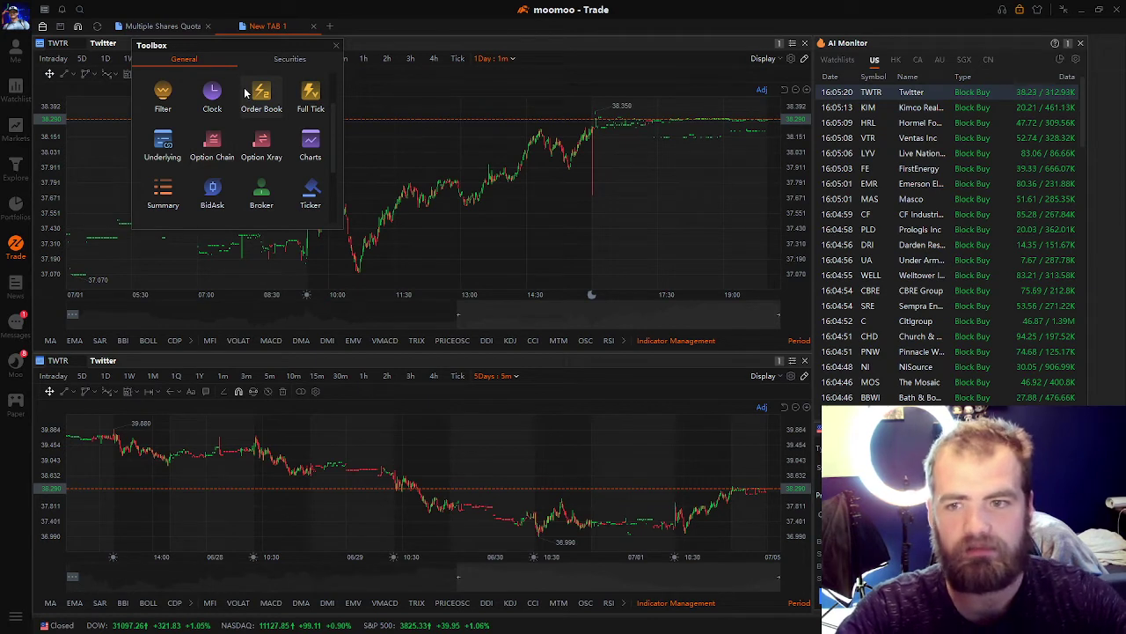
{"action": "left_click", "coordinate": [336, 46]}
{"action": "mouse_move", "coordinate": [26, 31]}
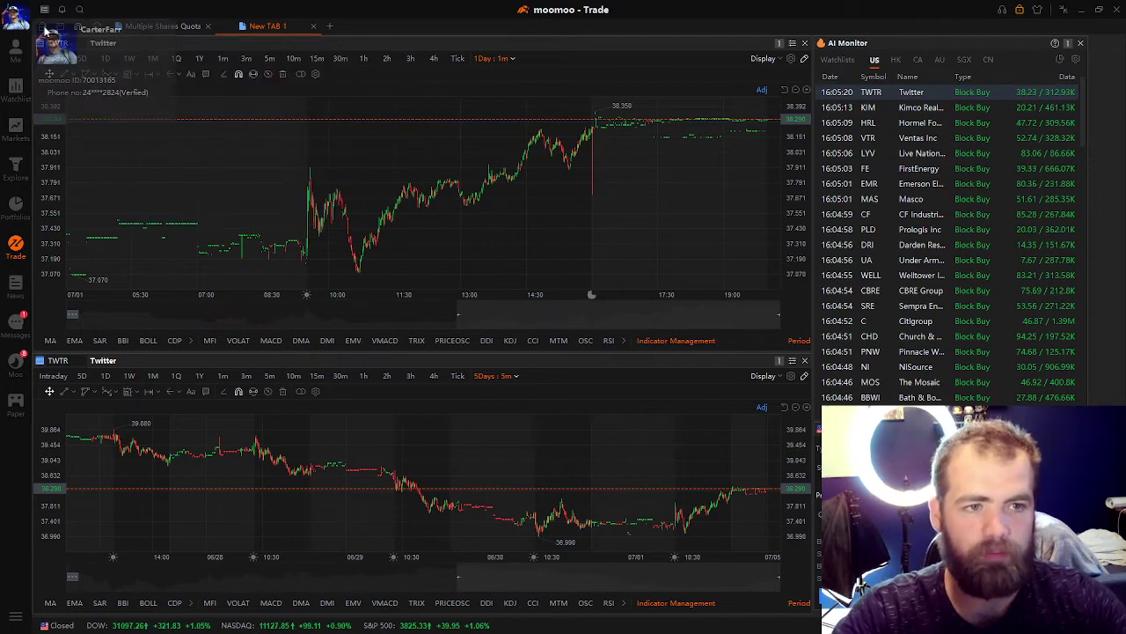
Save the workspace as a template under the name 'New TAB 1'.
{"action": "left_click", "coordinate": [442, 44]}
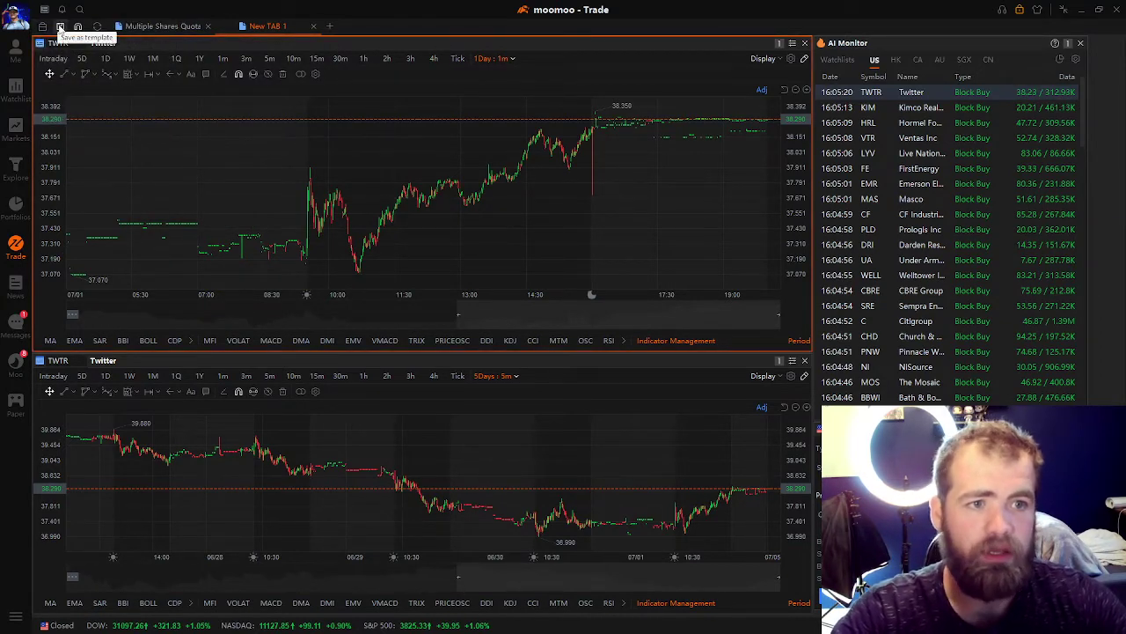
{"action": "left_click", "coordinate": [60, 27]}
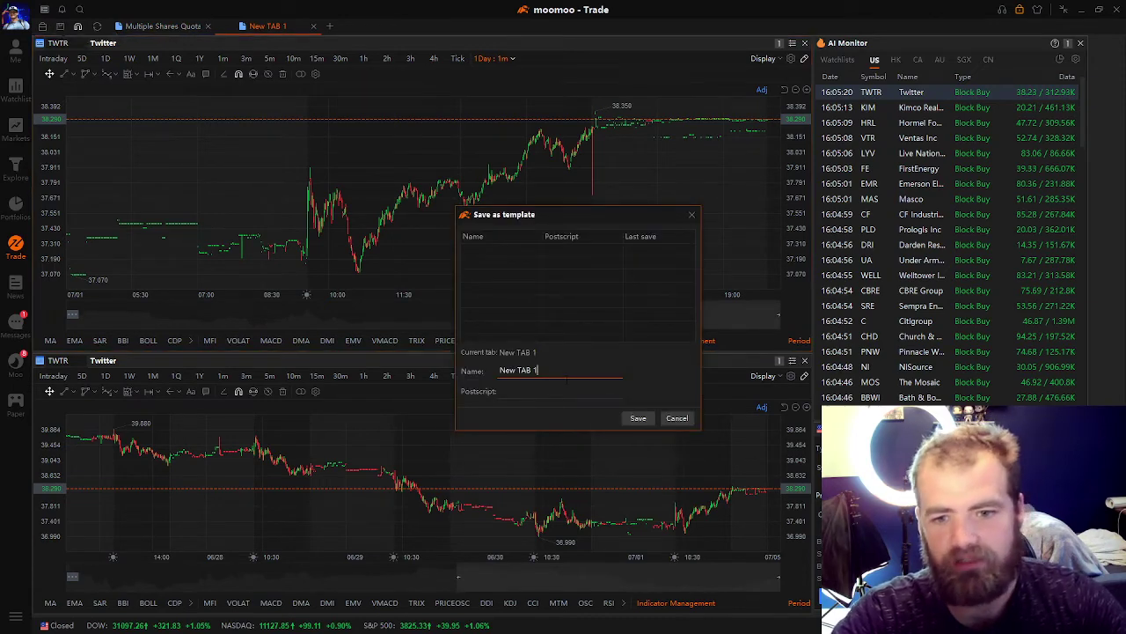
{"action": "left_click", "coordinate": [639, 421]}
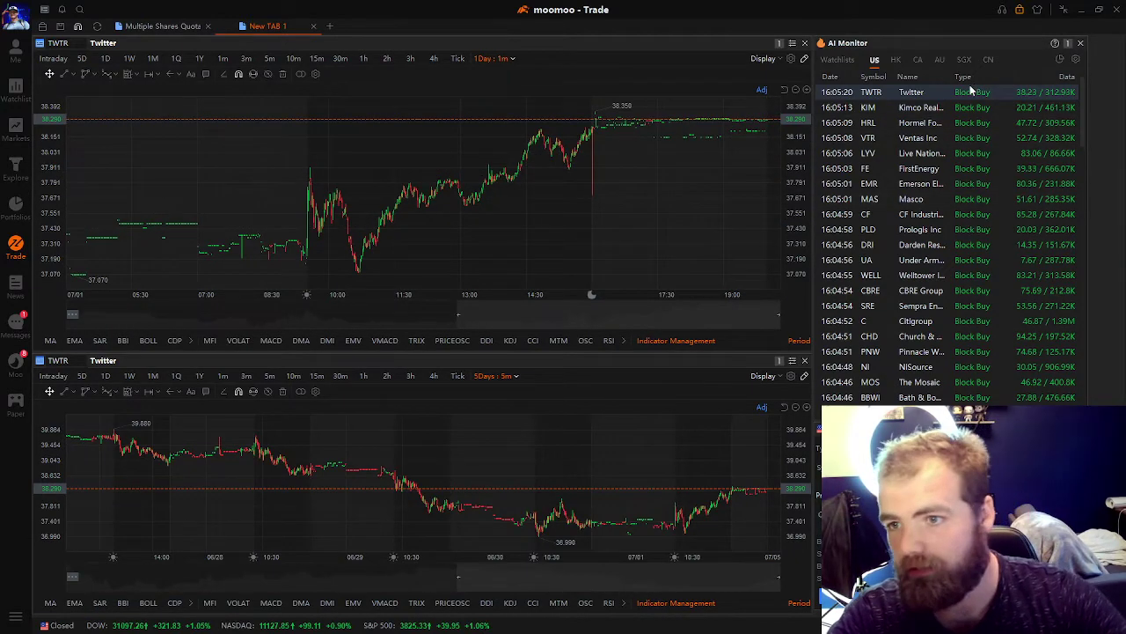
Load Hormel Foods (HRL) from the AI Monitor and draw a horizontal segment near 47.15 on the 5Days chart.
{"action": "left_click", "coordinate": [948, 107]}
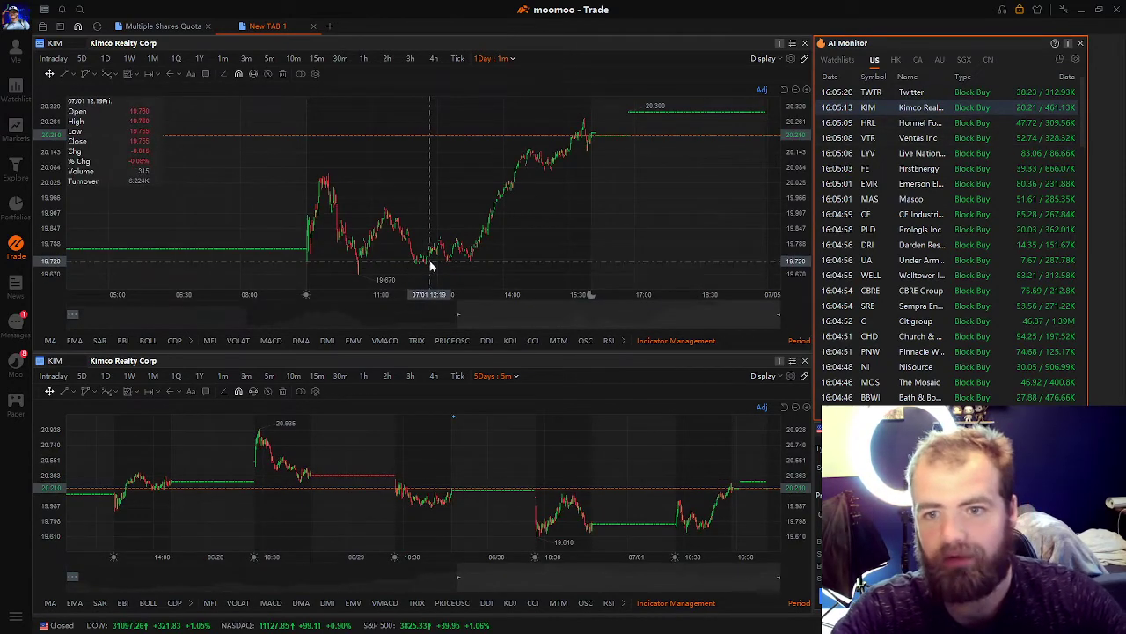
{"action": "left_click", "coordinate": [959, 124]}
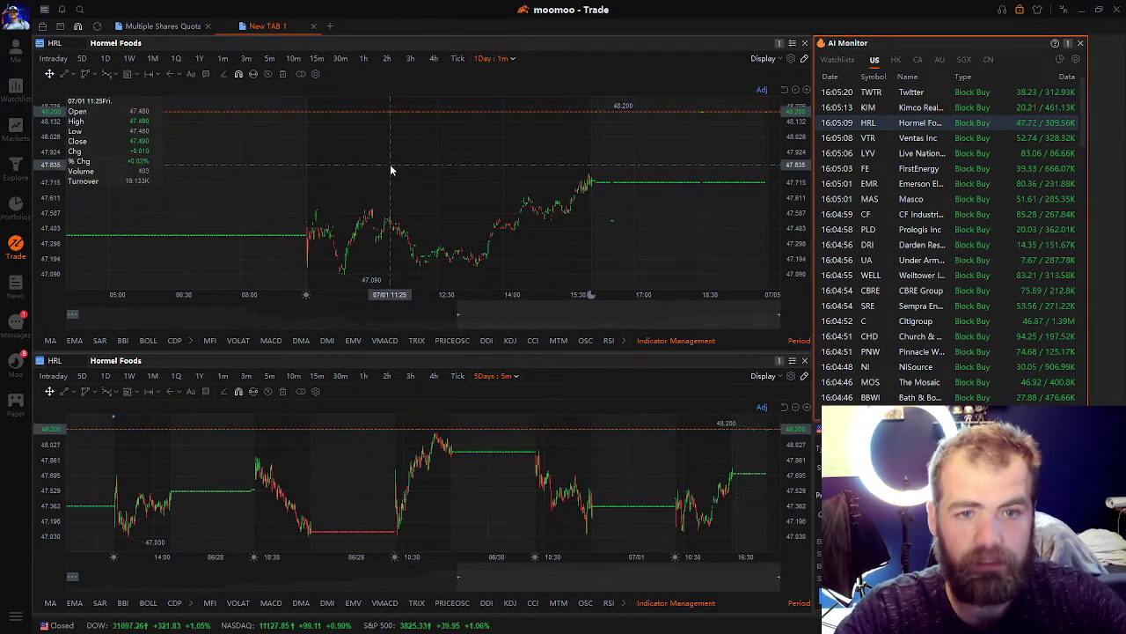
{"action": "left_click", "coordinate": [74, 78]}
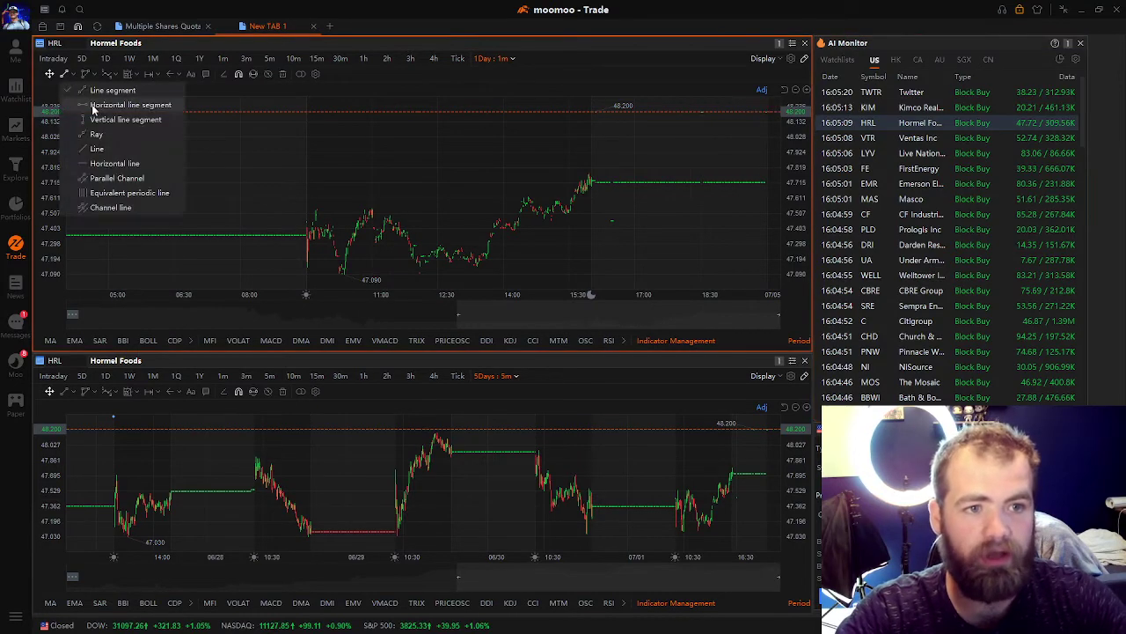
{"action": "left_click", "coordinate": [97, 110]}
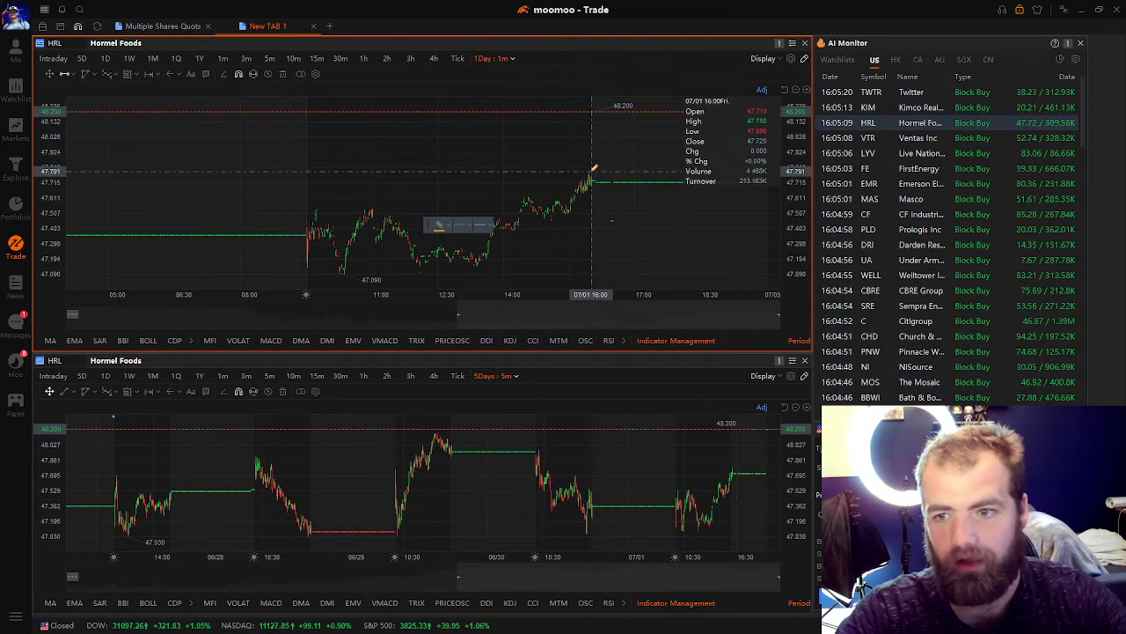
{"action": "left_click", "coordinate": [584, 528]}
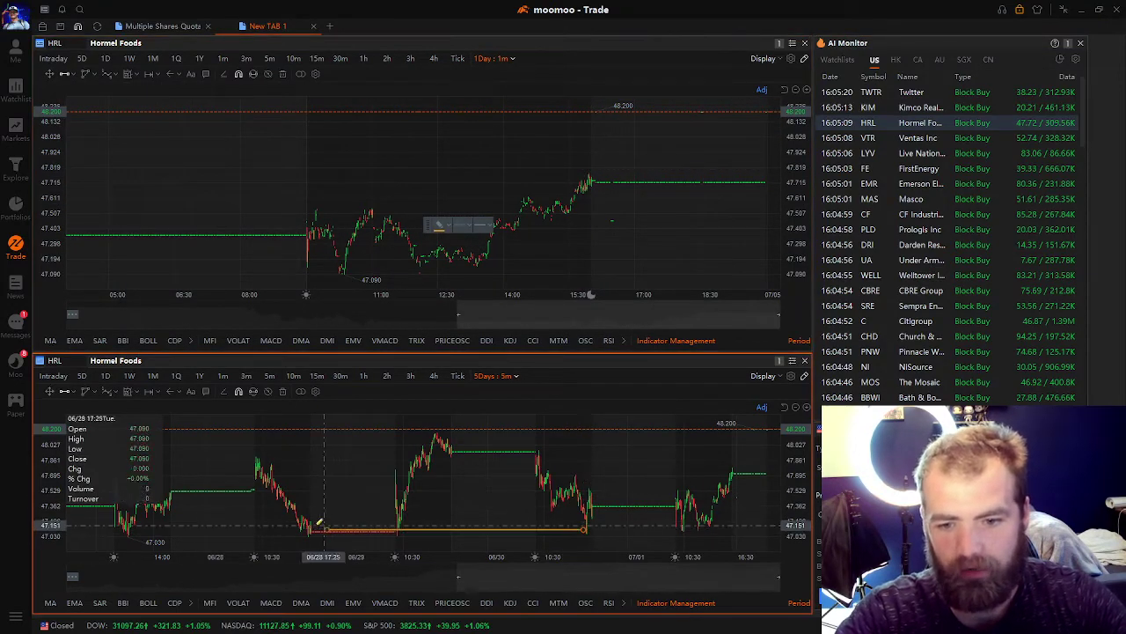
{"action": "left_click", "coordinate": [252, 529]}
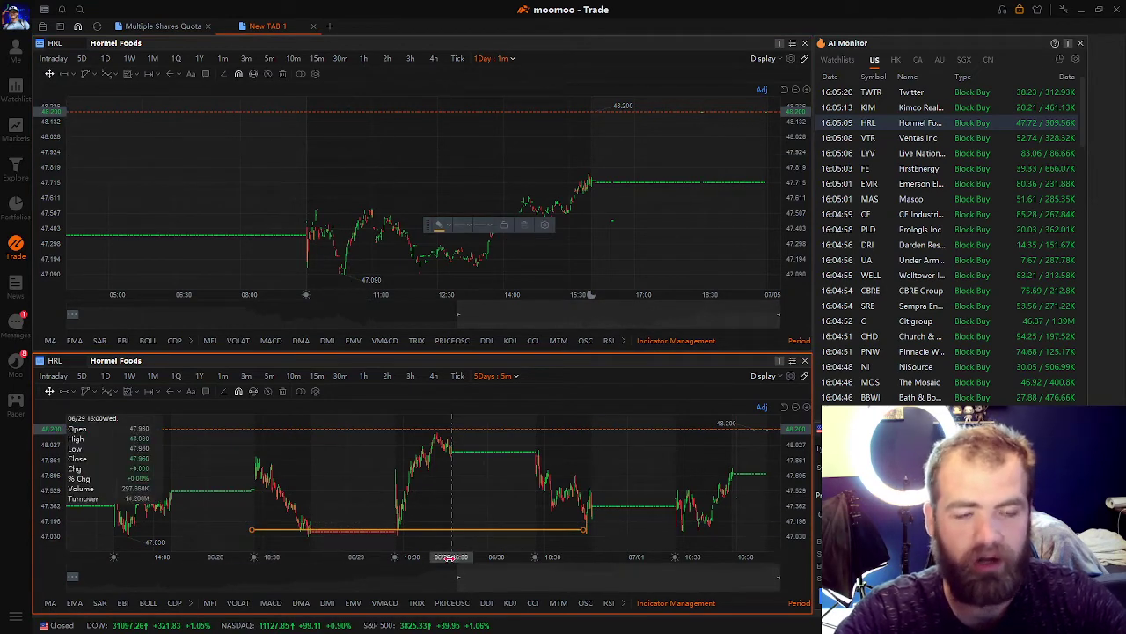
Browse the News section's Watchlists, Calendar and Headlines tabs, then go to the Messages inbox.
{"action": "left_click", "coordinate": [15, 282]}
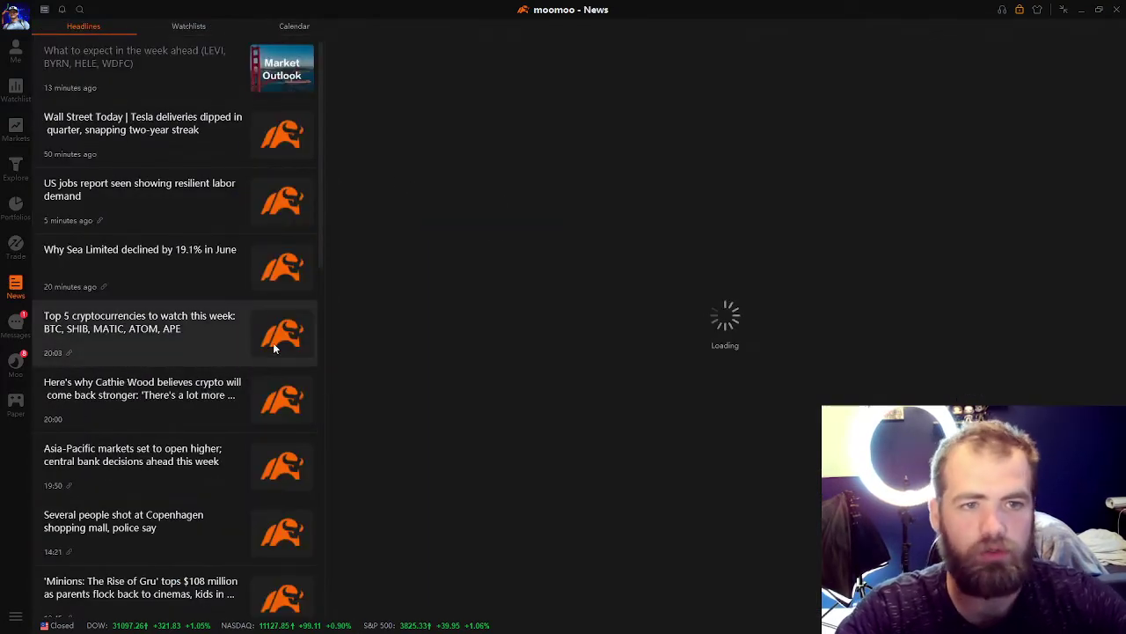
{"action": "left_click", "coordinate": [204, 28]}
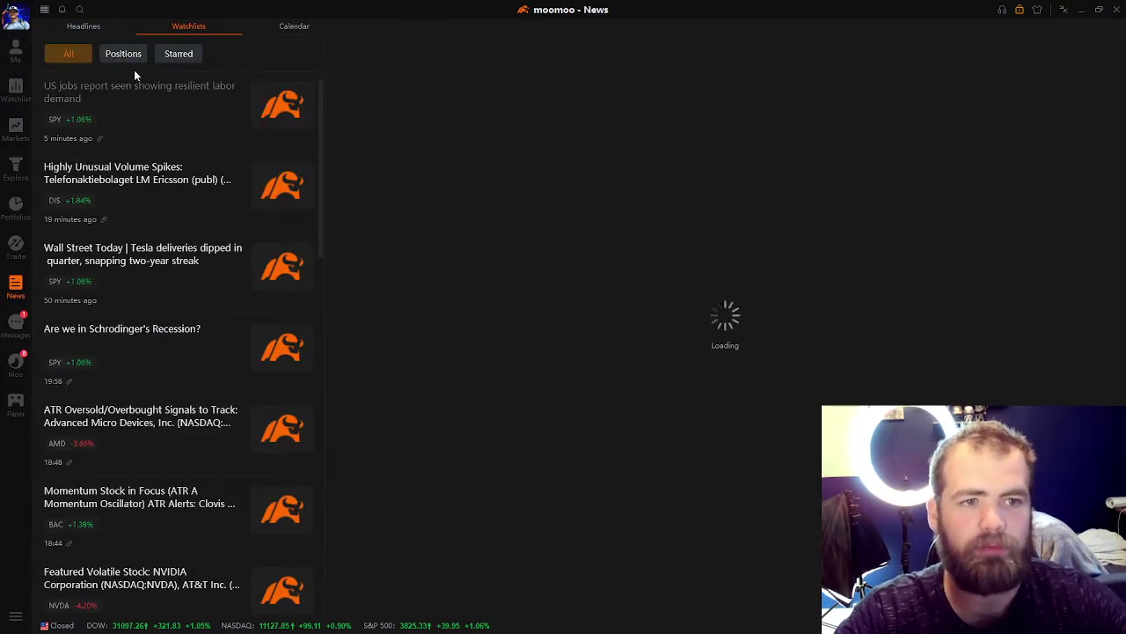
{"action": "left_click", "coordinate": [318, 27]}
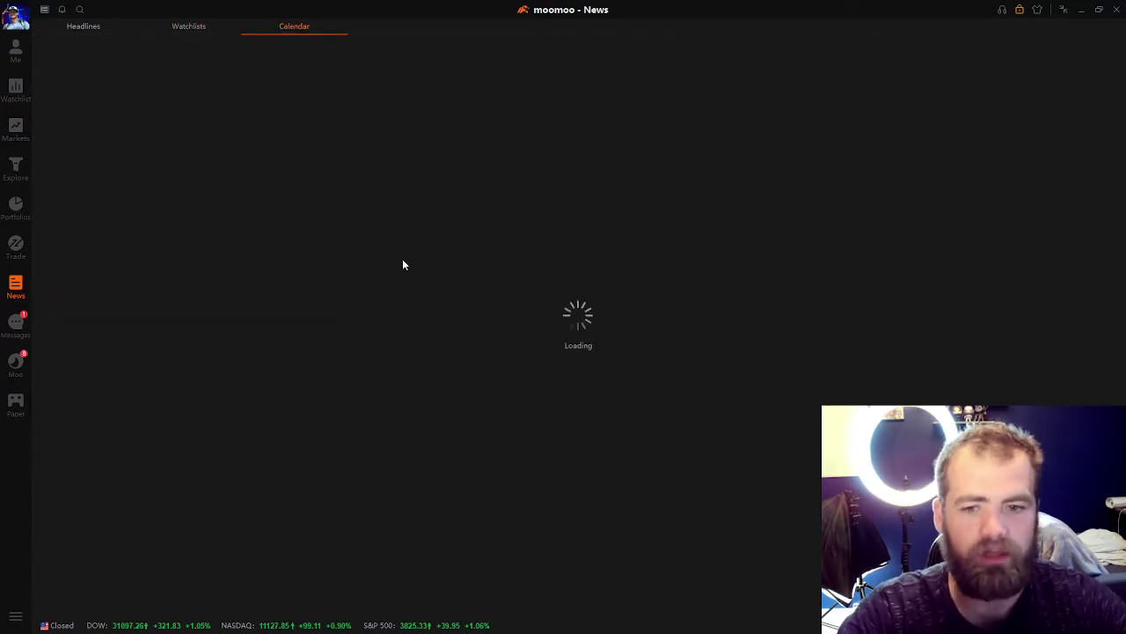
{"action": "left_click", "coordinate": [86, 27]}
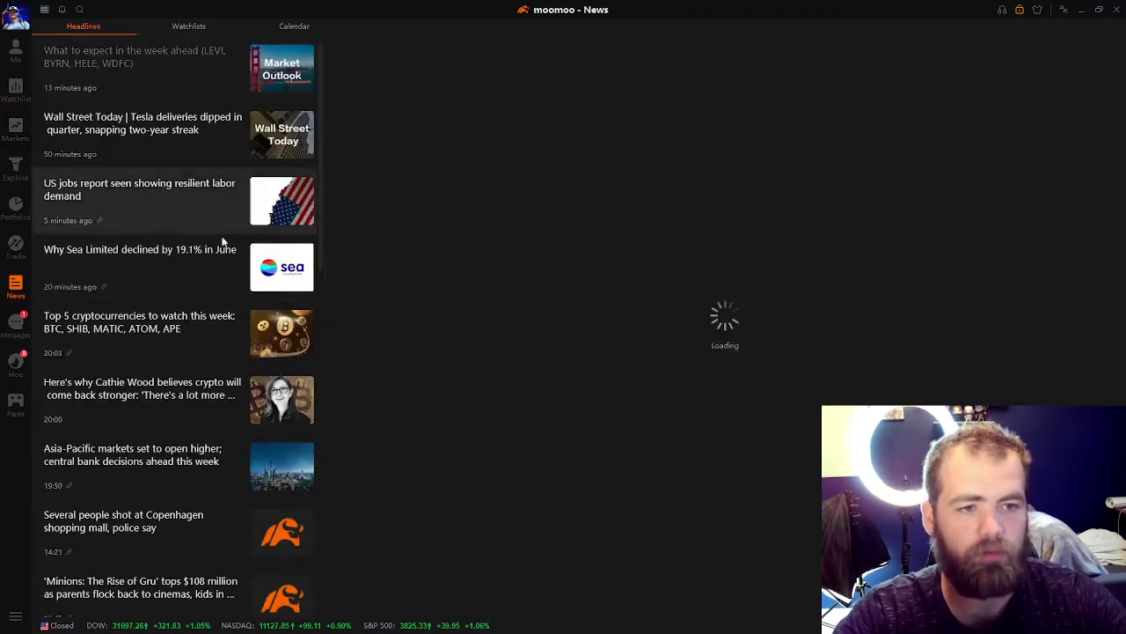
{"action": "left_click", "coordinate": [15, 324]}
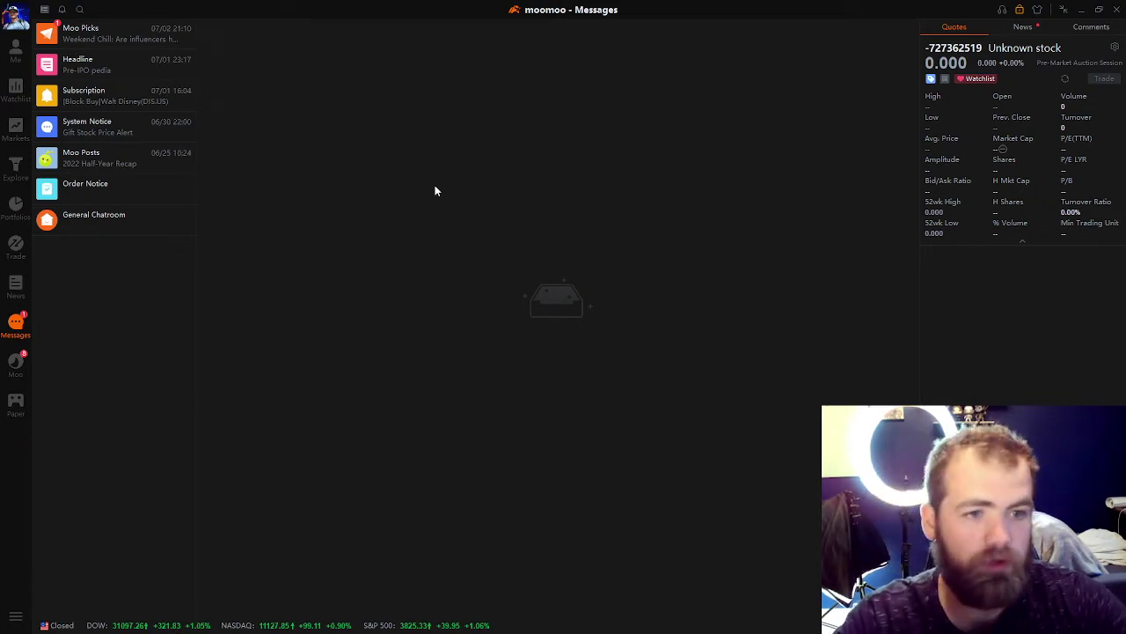
{"action": "left_click", "coordinate": [15, 363]}
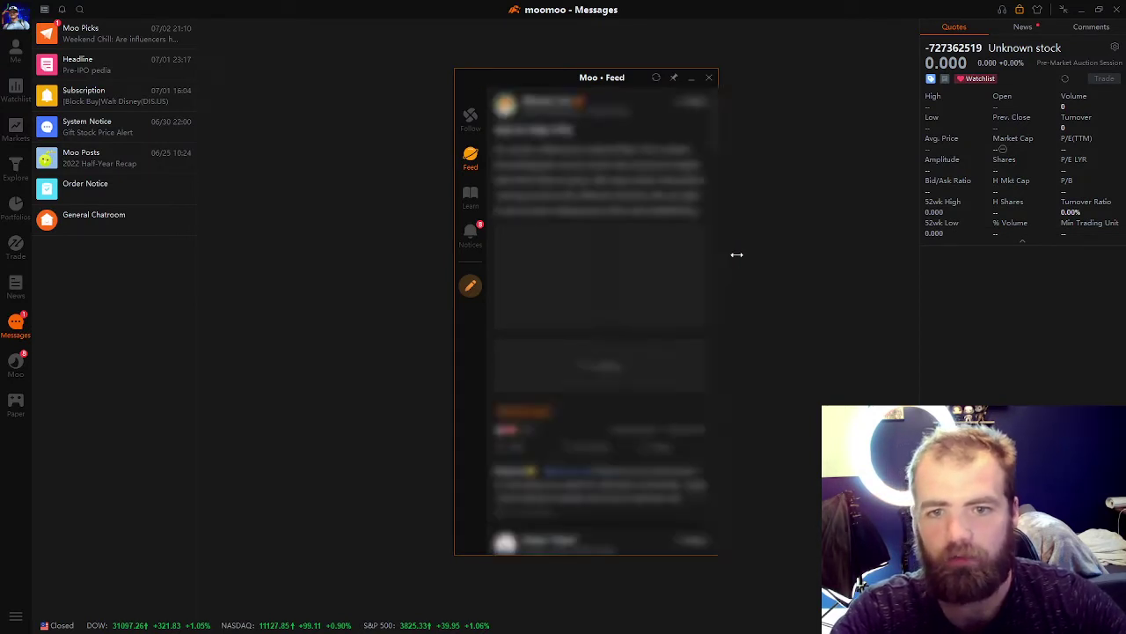
{"action": "left_click_drag", "start_coordinate": [717, 256], "coordinate": [737, 257]}
{"action": "left_click", "coordinate": [471, 119]}
{"action": "left_click", "coordinate": [473, 210]}
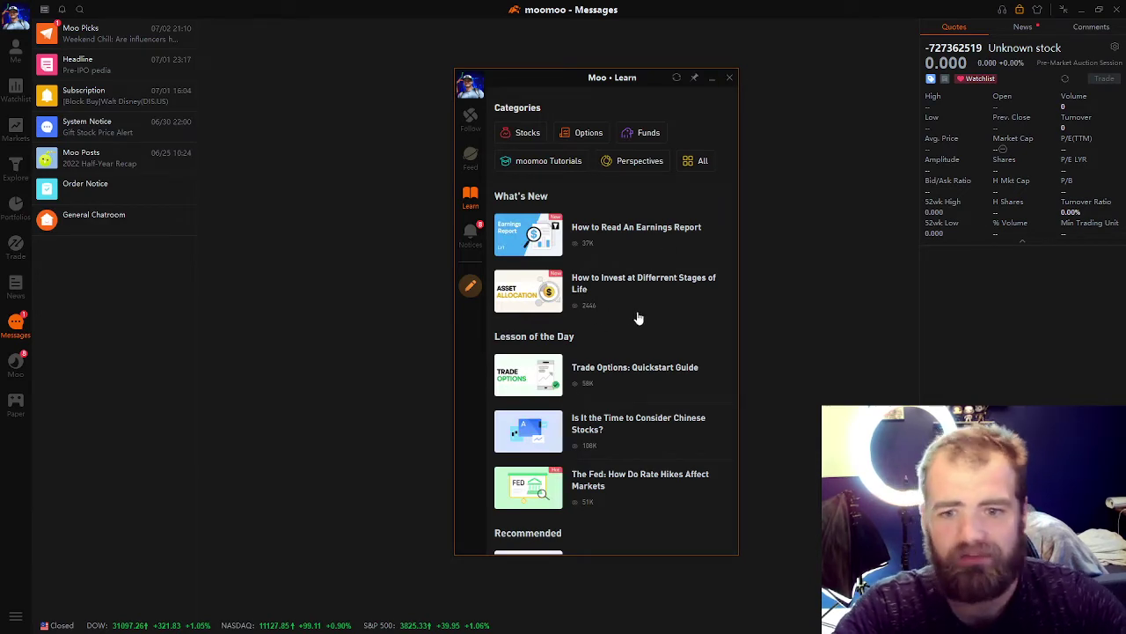
{"action": "scroll", "coordinate": [639, 317], "scroll_direction": "down", "scroll_amount": 2}
{"action": "scroll", "coordinate": [645, 287], "scroll_direction": "down", "scroll_amount": 16}
{"action": "scroll", "coordinate": [643, 286], "scroll_direction": "up", "scroll_amount": 7}
{"action": "scroll", "coordinate": [642, 279], "scroll_direction": "up", "scroll_amount": 8}
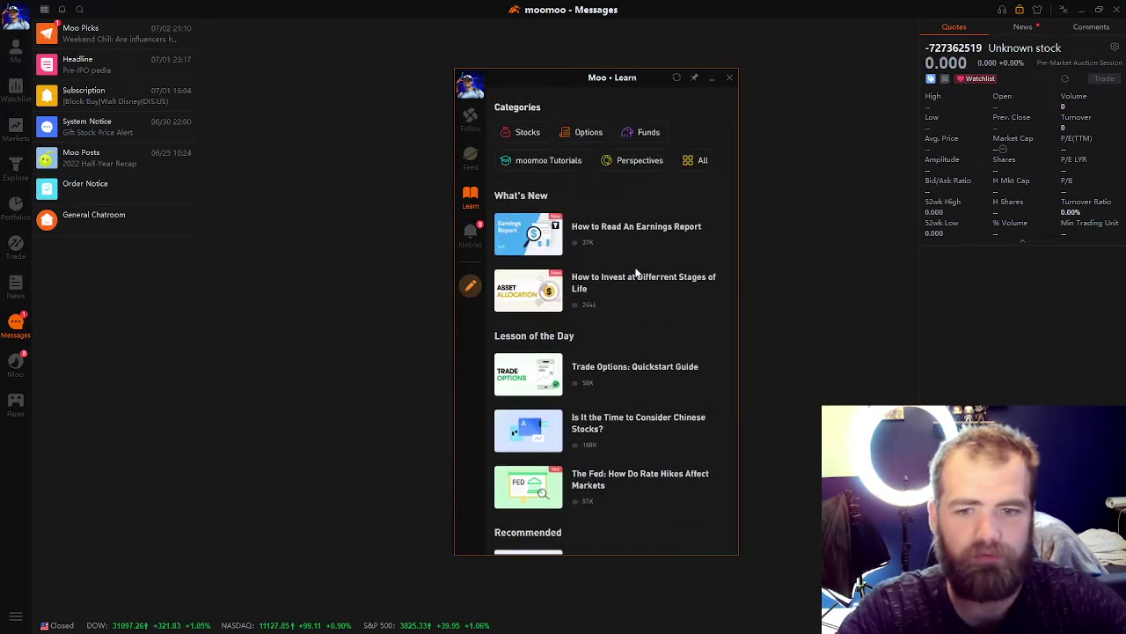
{"action": "scroll", "coordinate": [641, 276], "scroll_direction": "down", "scroll_amount": 6}
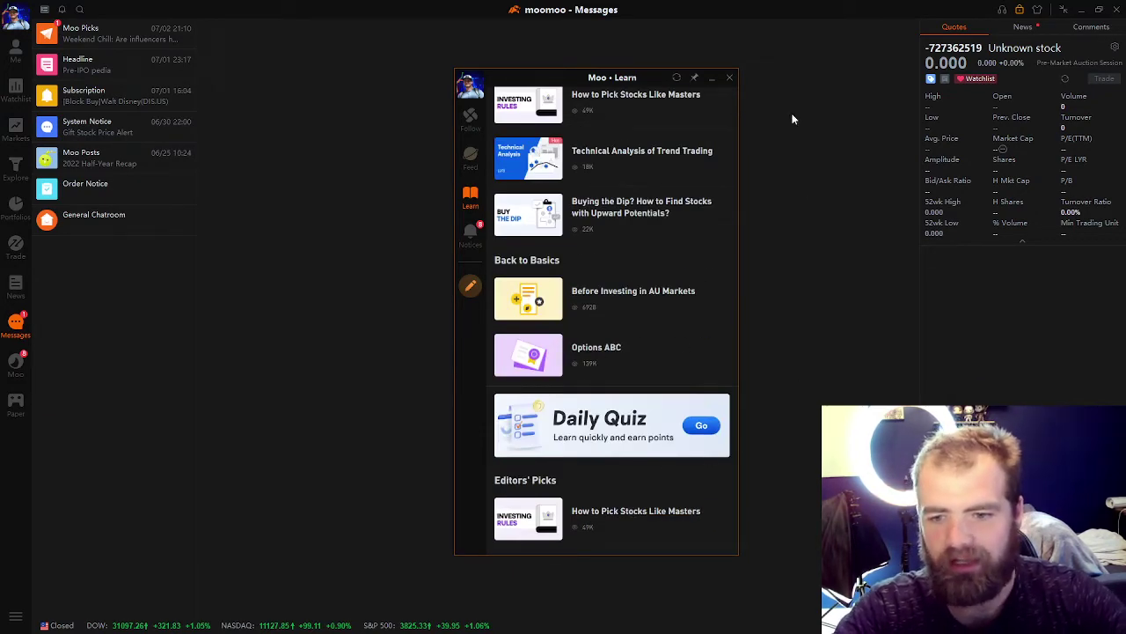
{"action": "left_click", "coordinate": [730, 77]}
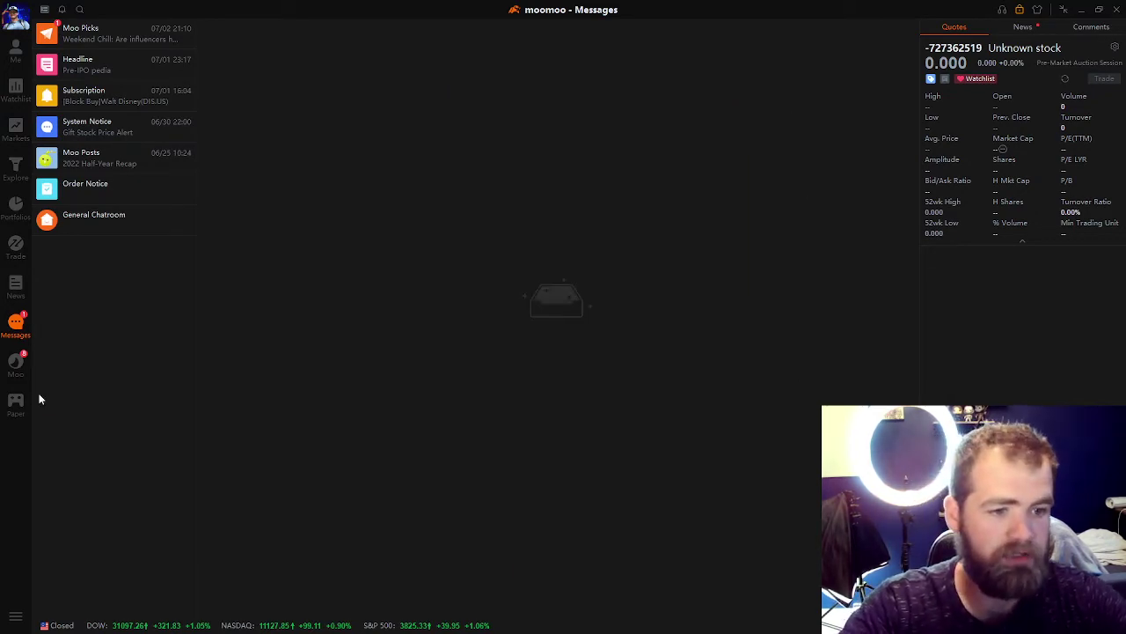
Launch the US stock Paper Trading window from the sidebar.
{"action": "left_click", "coordinate": [18, 413]}
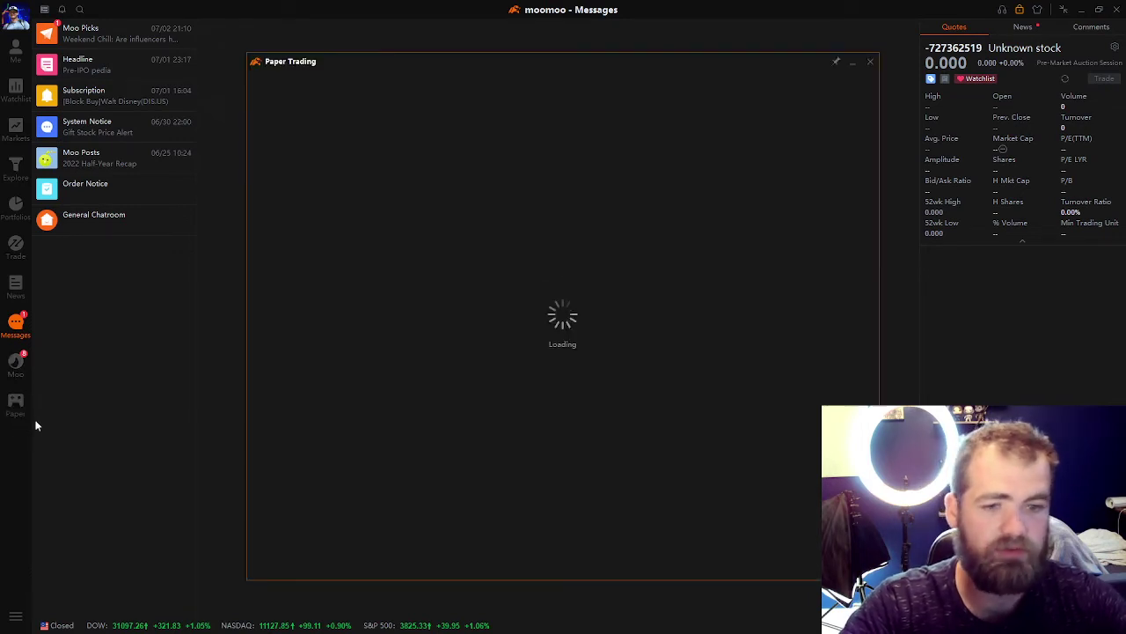